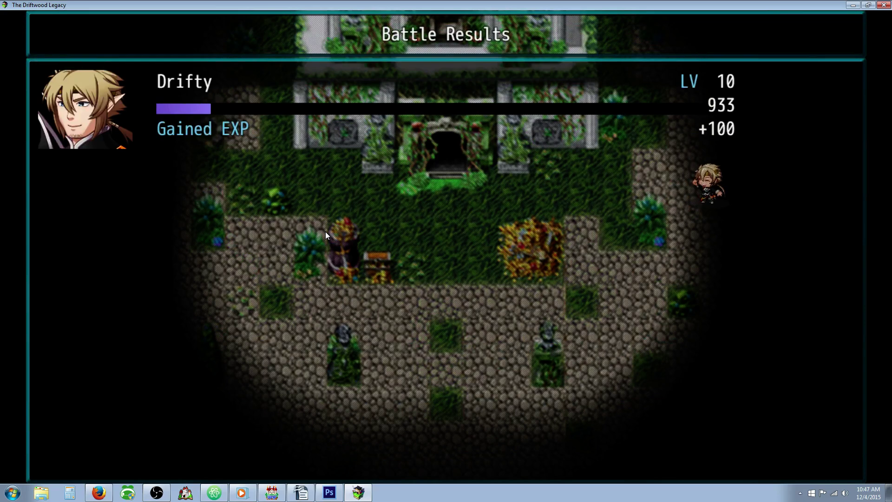
Step: Dismiss the battle results and battle spoils, and close the playtest
key("Return")
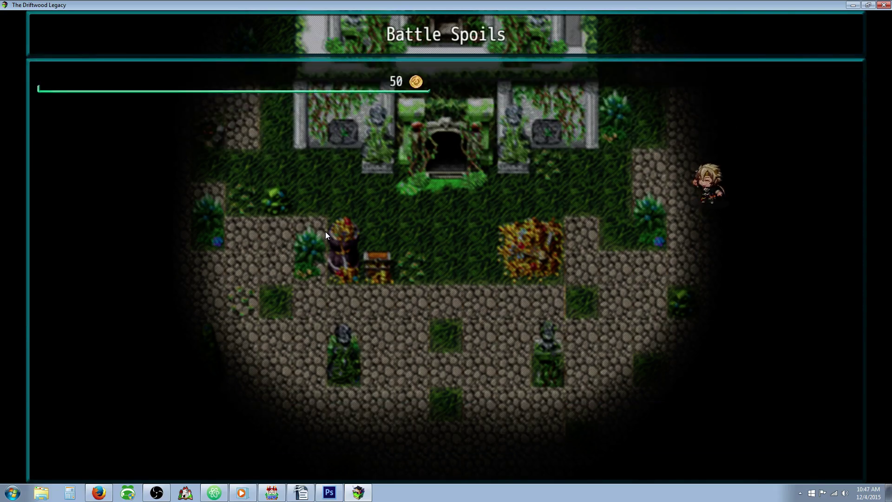
key("Return")
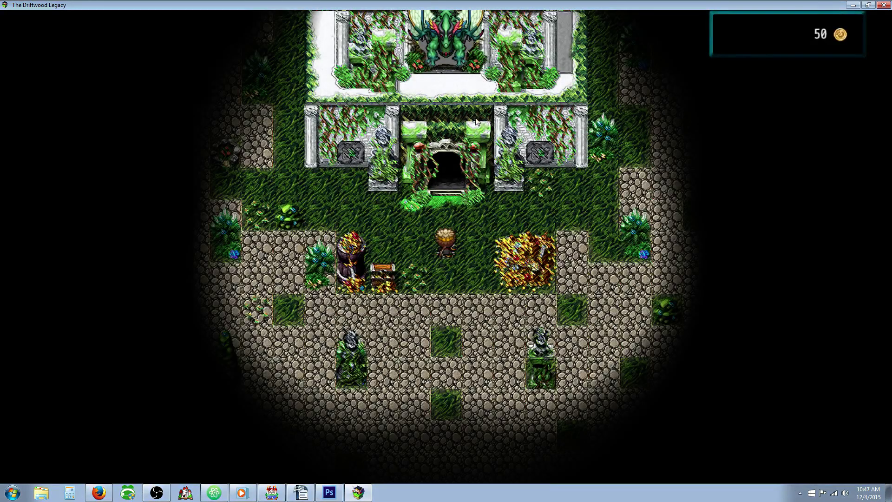
left_click(884, 4)
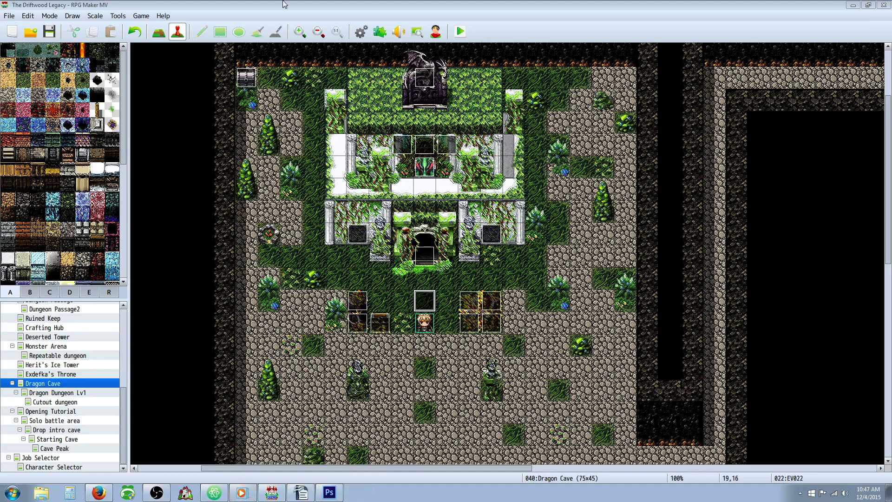
Step: Review the Combo Builder skill in the database and the commands of battle event EV022 on the Dragon Cave map
left_click(367, 37)
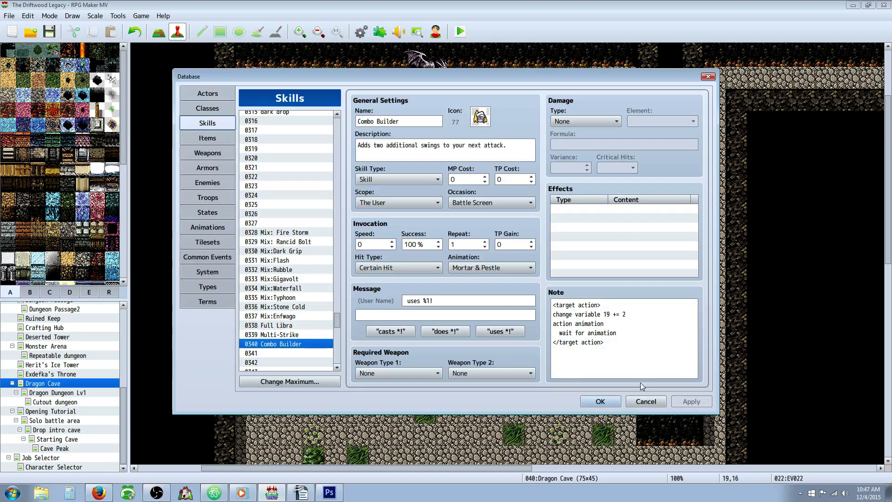
left_click(600, 401)
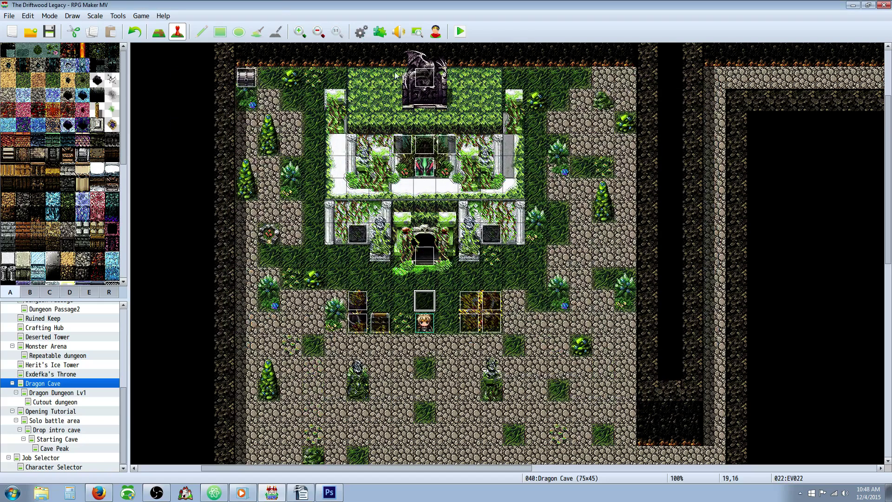
right_click(427, 305)
left_click(440, 309)
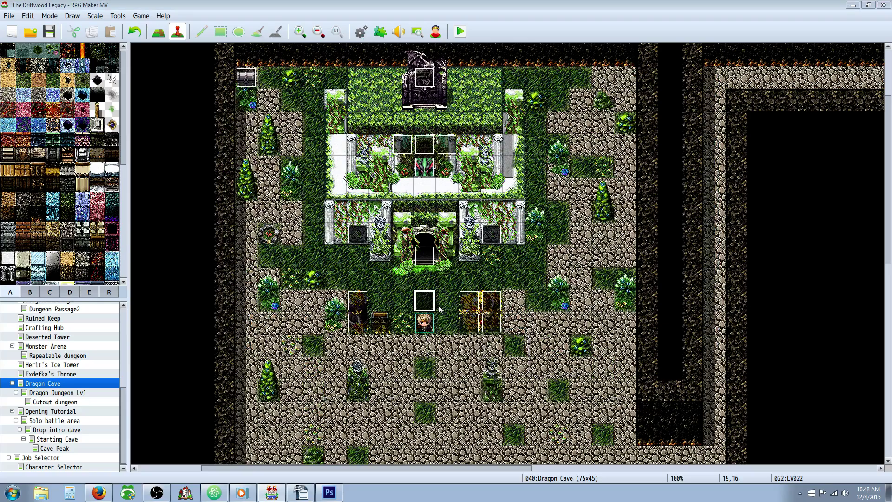
left_click(482, 145)
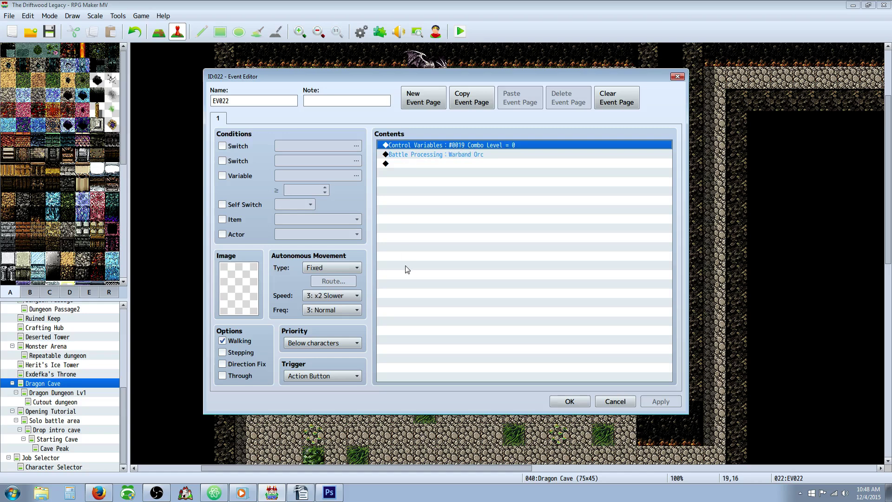
left_click(317, 377)
left_click(616, 404)
left_click(615, 402)
Step: Start a new event at tile 12,14 of the Dragon Cave map with its trigger set to Parallel
right_click(263, 251)
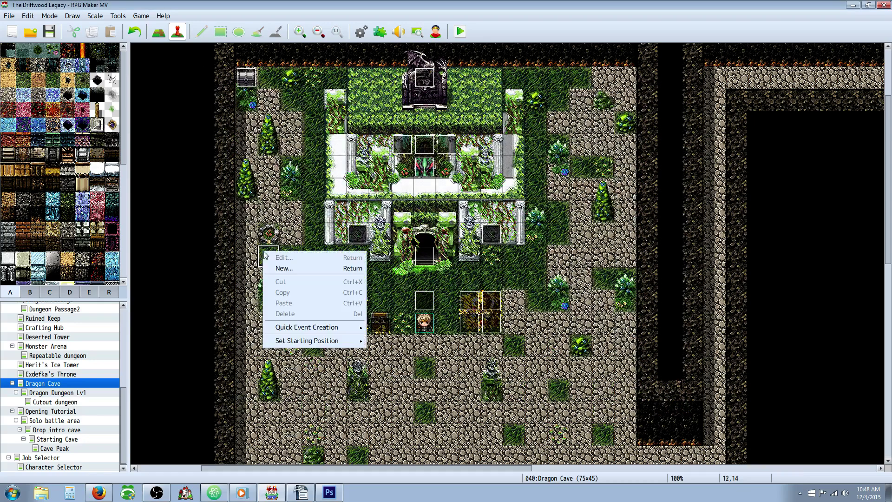
left_click(284, 268)
left_click(316, 376)
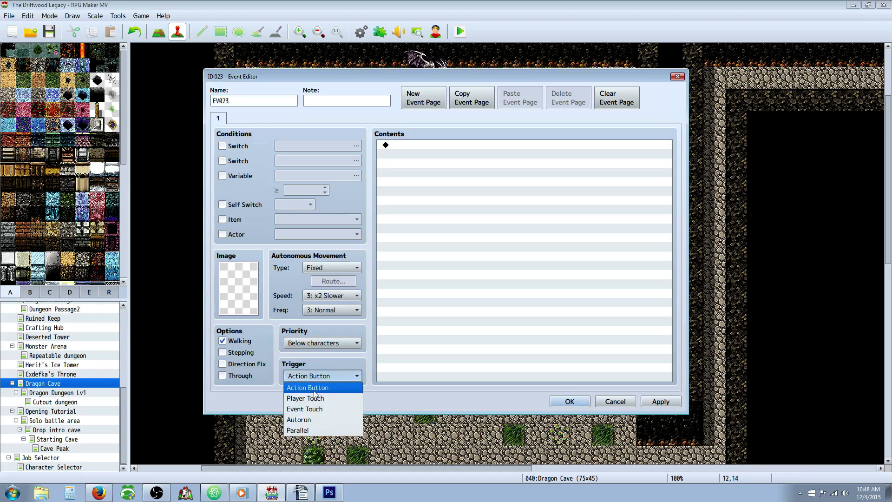
left_click(302, 430)
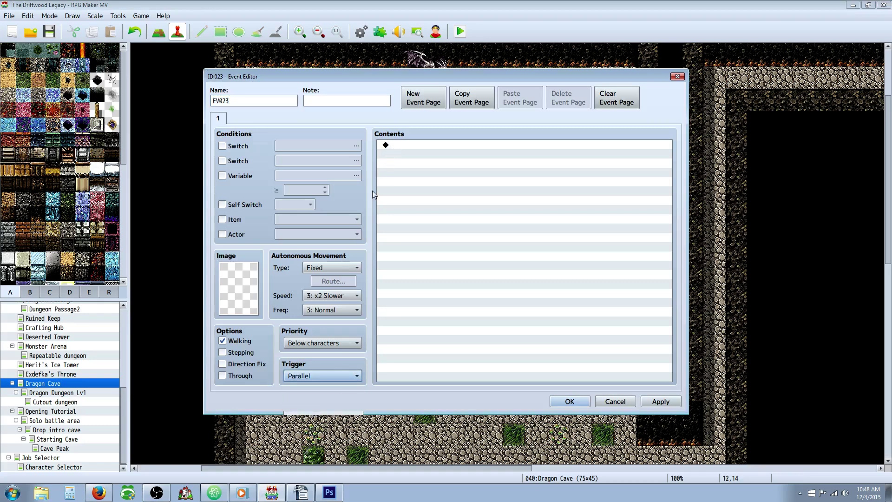
Step: Add a Control Variables command to the event that sets variable 0019 Combo Level to 0
right_click(402, 144)
left_click(432, 155)
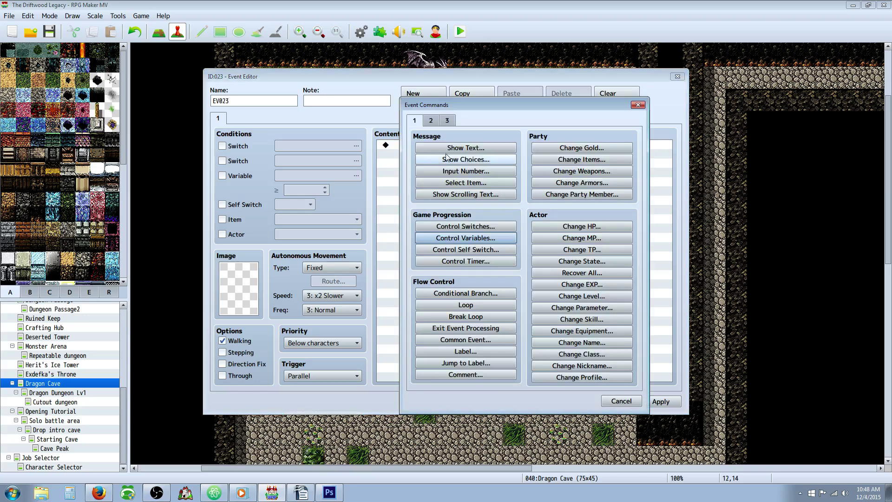
left_click(430, 121)
left_click(419, 122)
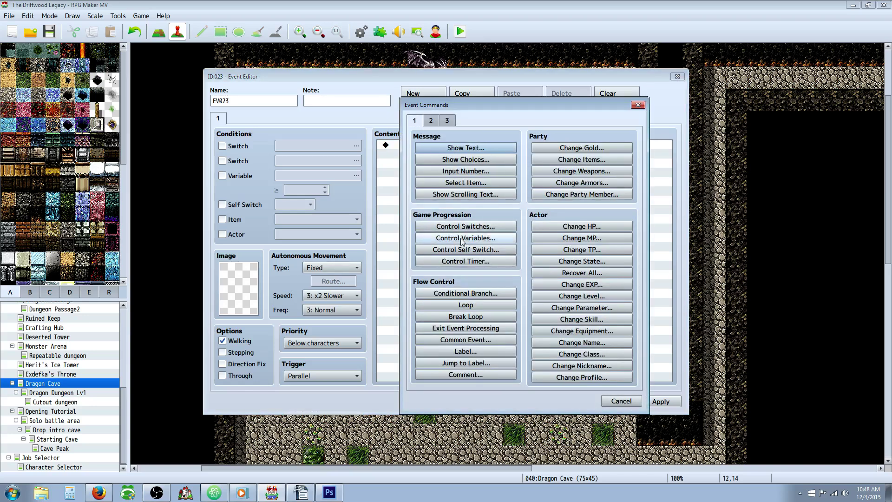
left_click(462, 237)
left_click(557, 190)
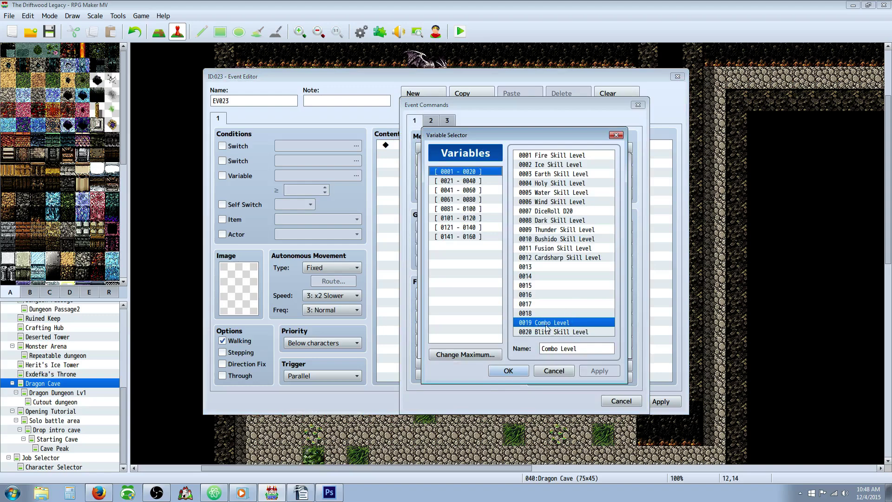
left_click(507, 372)
left_click(563, 348)
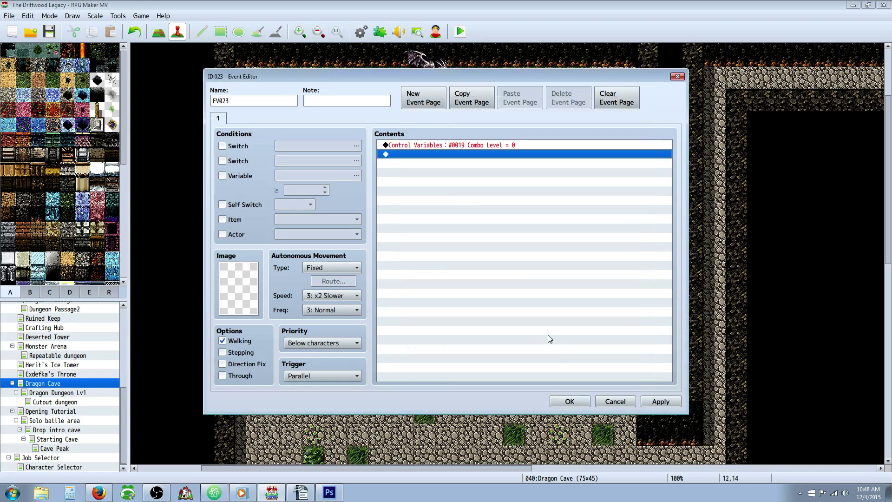
Step: Add a command turning self switch A ON and a second event page conditioned on self switch A
right_click(422, 160)
left_click(442, 165)
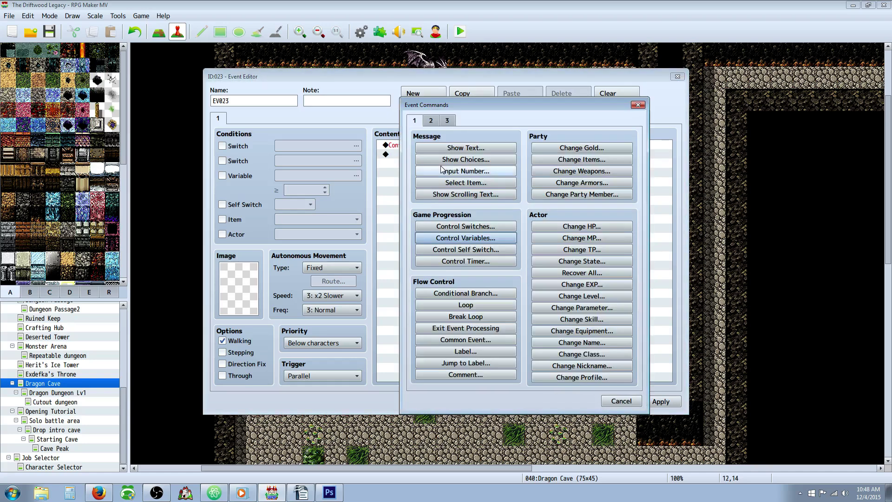
left_click(466, 249)
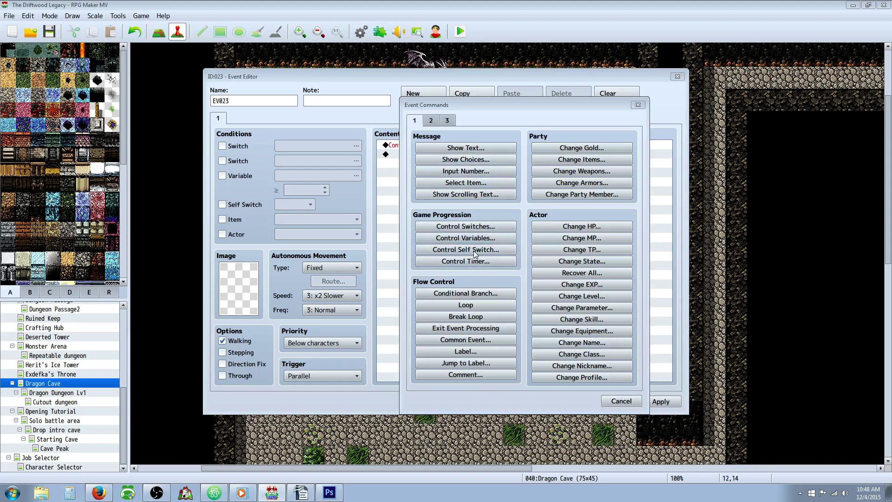
left_click(557, 292)
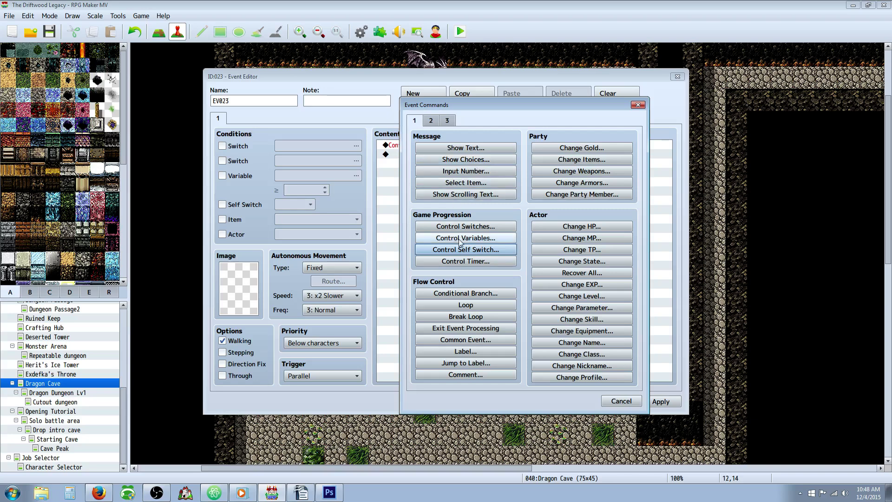
left_click(465, 249)
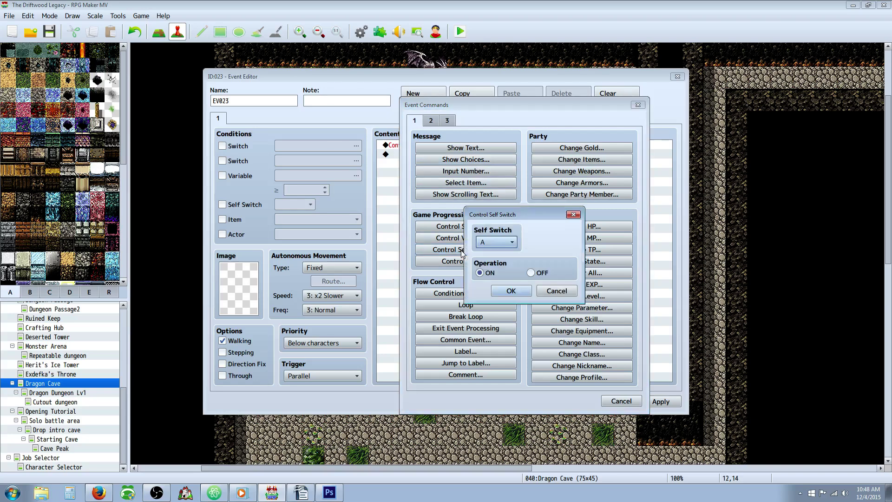
left_click(511, 291)
left_click(424, 97)
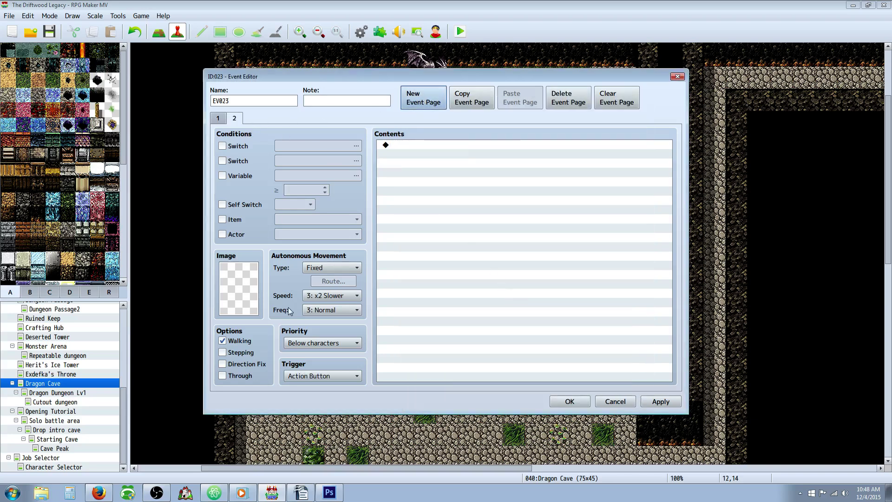
left_click(243, 204)
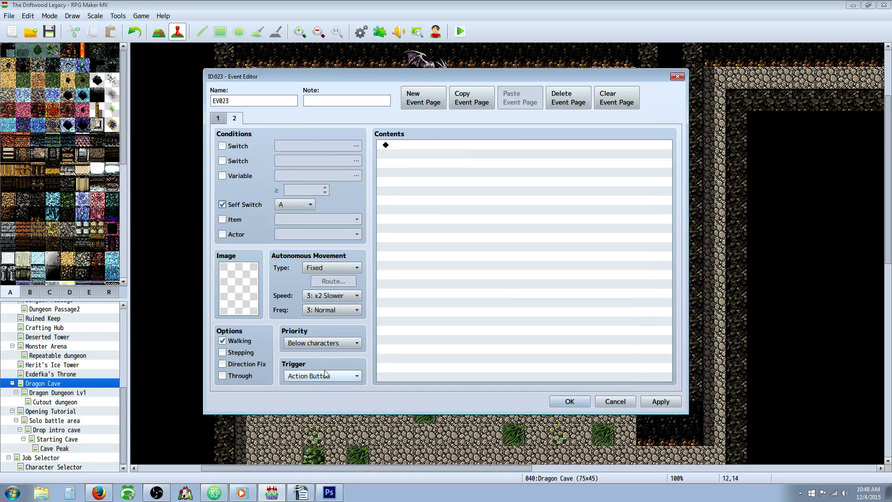
Step: Review the commands on the event's first page and discard the new event
left_click(221, 119)
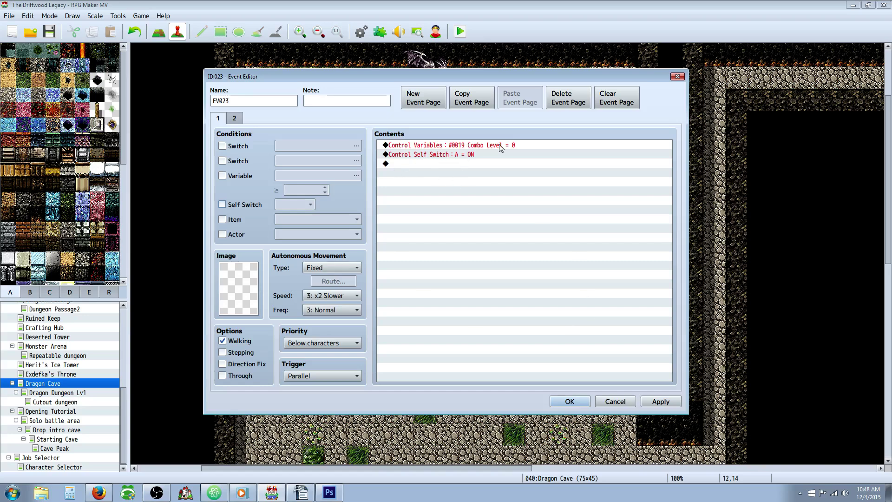
left_click(465, 148)
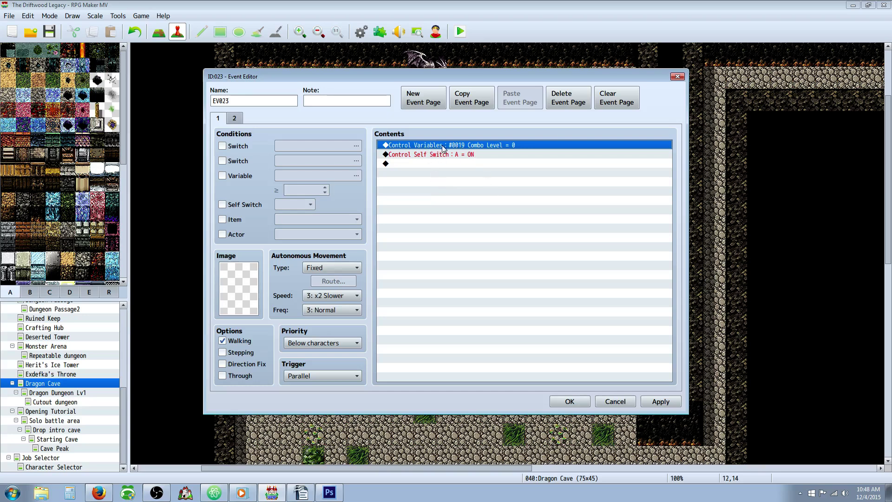
left_click(602, 402)
left_click(314, 275)
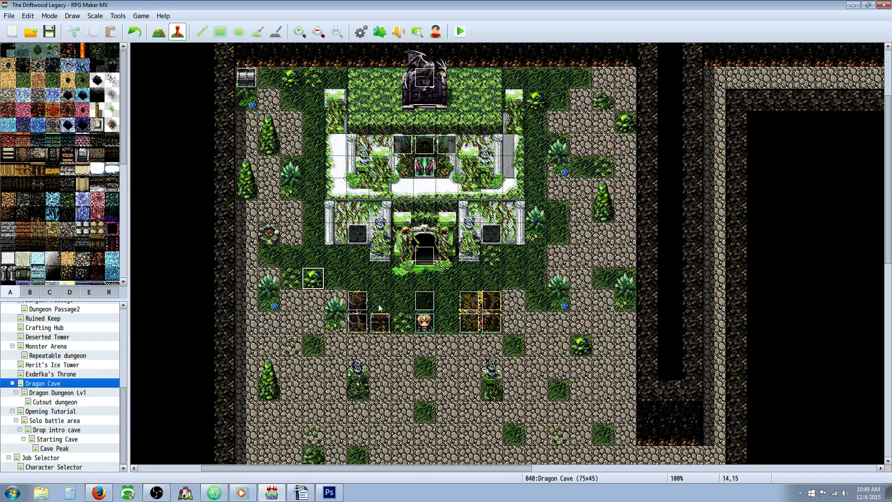
left_click(274, 253)
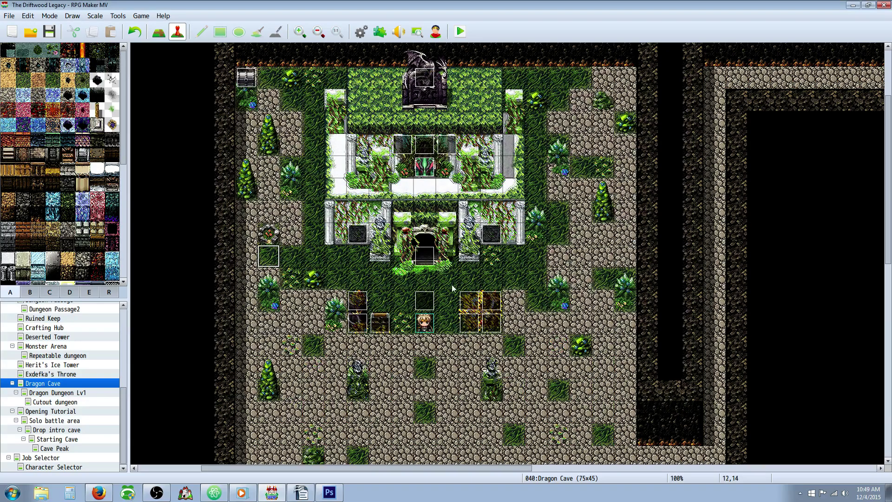
Step: Find the Opening Tutorial map and open the second page of its Opening Tutorial event
left_click(83, 459)
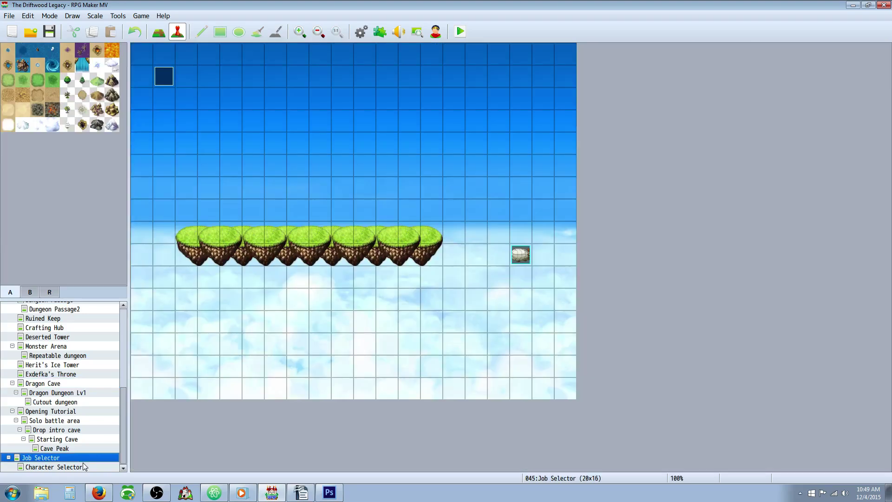
left_click(83, 466)
right_click(167, 89)
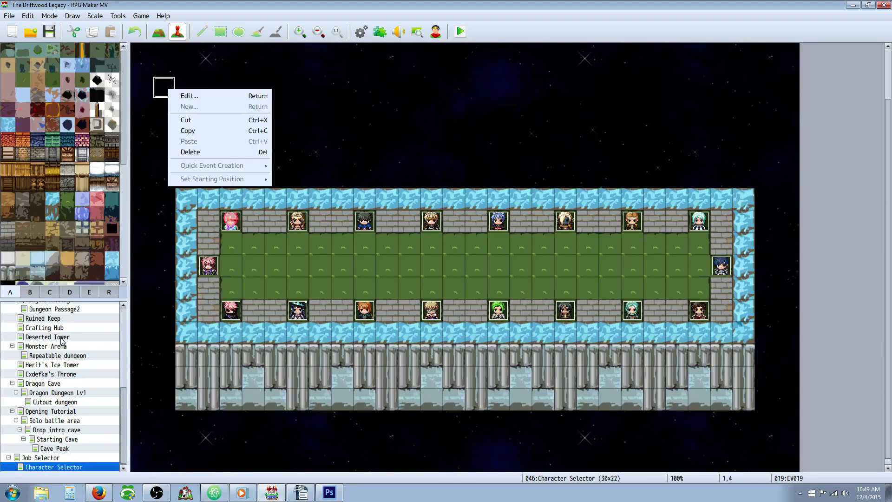
left_click(53, 421)
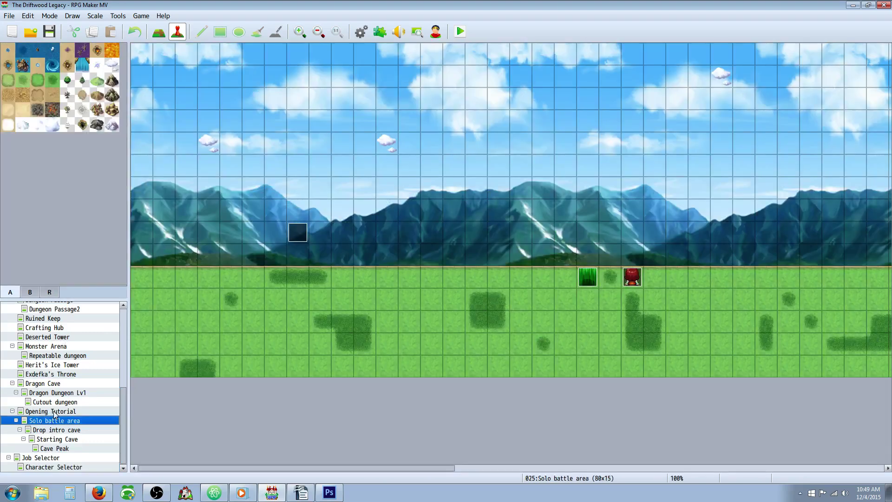
left_click(51, 412)
right_click(512, 212)
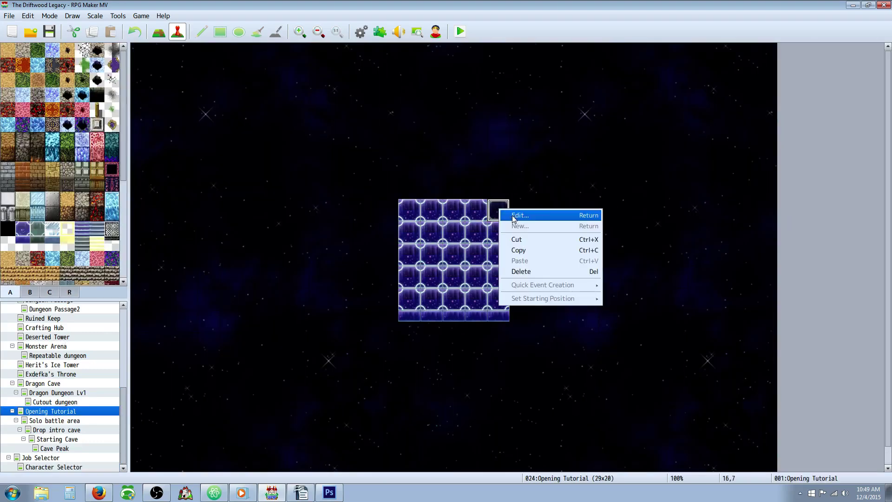
left_click(515, 216)
left_click(240, 120)
Step: Examine the Control Variables commands that initialize the skill levels on the event's second page, and close the event
left_click(485, 154)
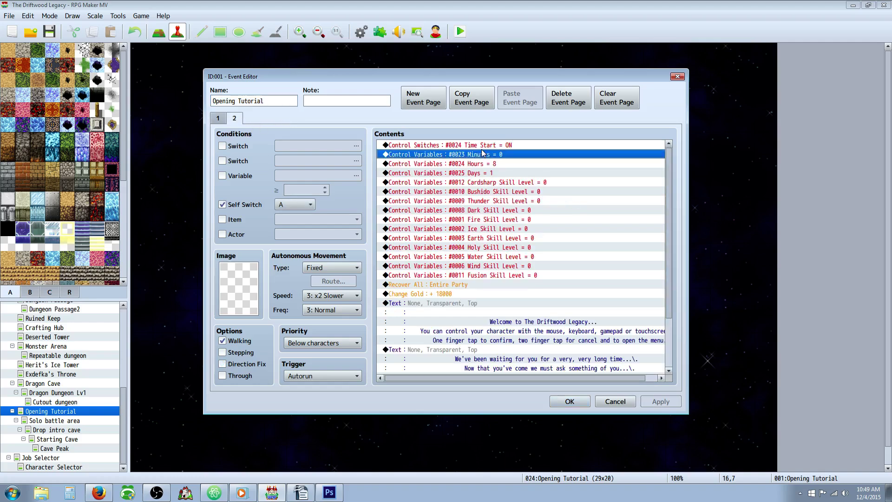
scroll(490, 147, "down", 2)
scroll(489, 148, "up", 1)
left_click(479, 256)
left_click(474, 286)
scroll(534, 307, "down", 2)
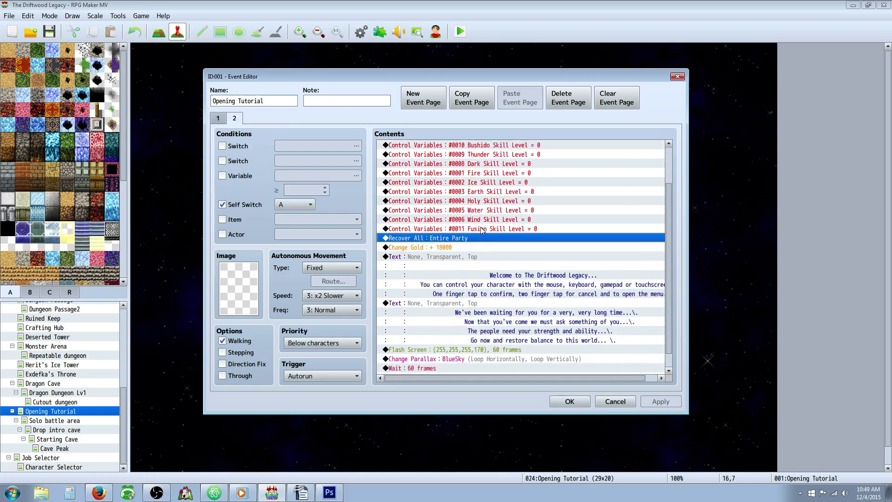
scroll(574, 325, "up", 1)
scroll(575, 326, "up", 1)
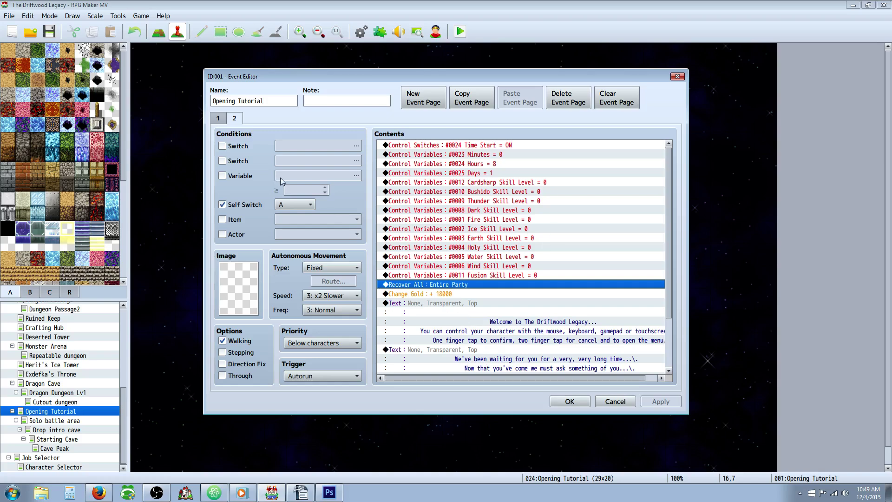
left_click(483, 192)
left_click(492, 238)
left_click(496, 268)
left_click(495, 238)
left_click(492, 211)
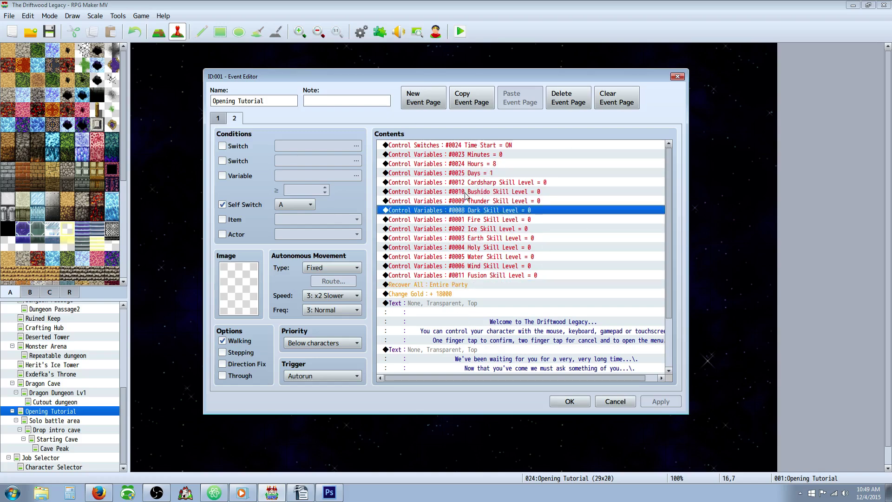
left_click(569, 403)
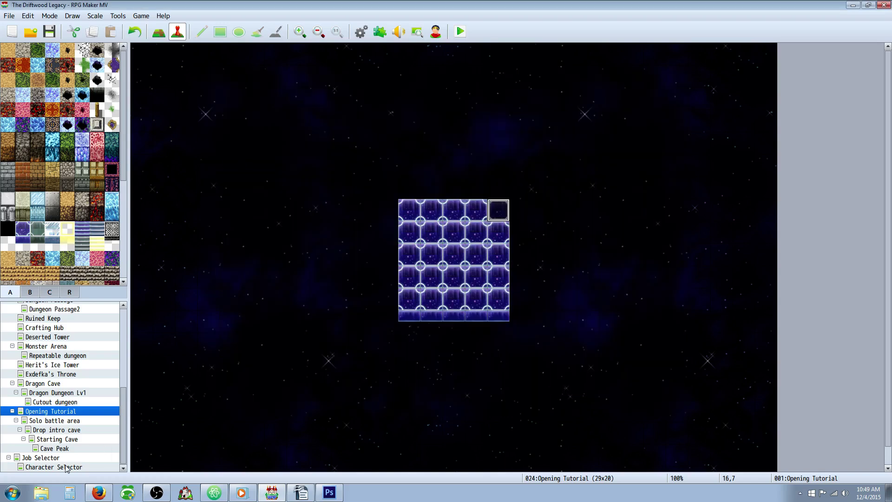
Step: Open the Combo Builder skill in the database and review its name and description
left_click(361, 31)
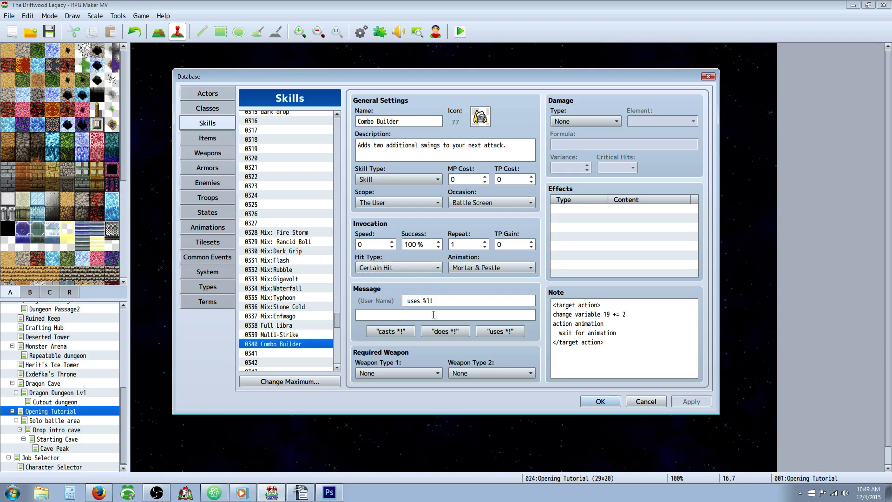
triple_click(509, 141)
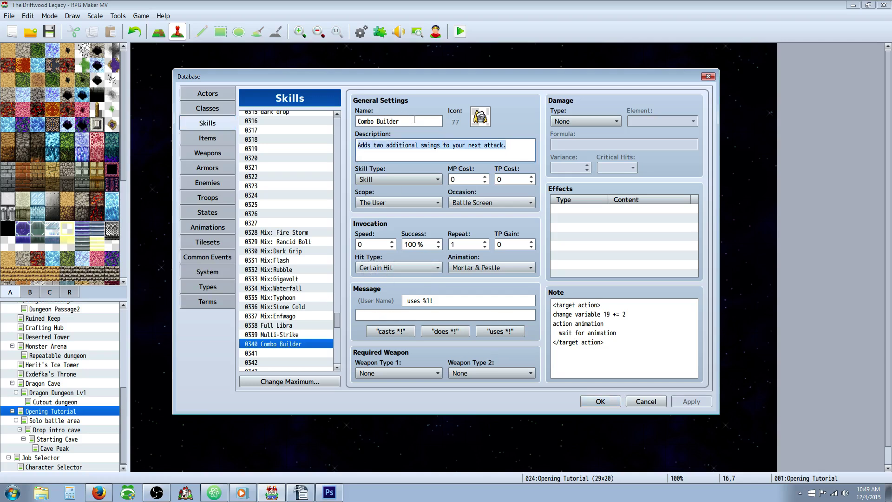
left_click_drag(509, 145, 342, 146)
triple_click(416, 120)
key("End")
key("shift+Home")
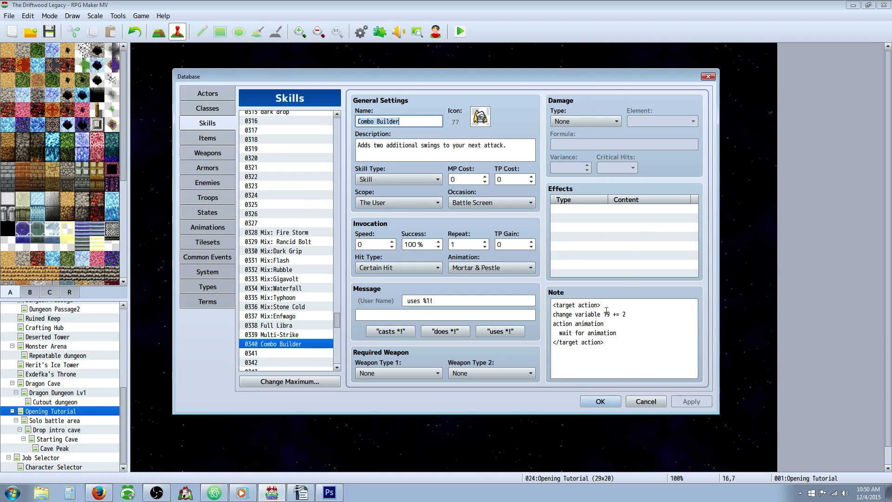
Step: Examine the opening target action tag and the variable 19 change line in the Combo Builder skill's note
left_click(608, 303)
key("ctrl+a")
left_click(608, 303)
key("shift+Home")
key("Down")
key("Down")
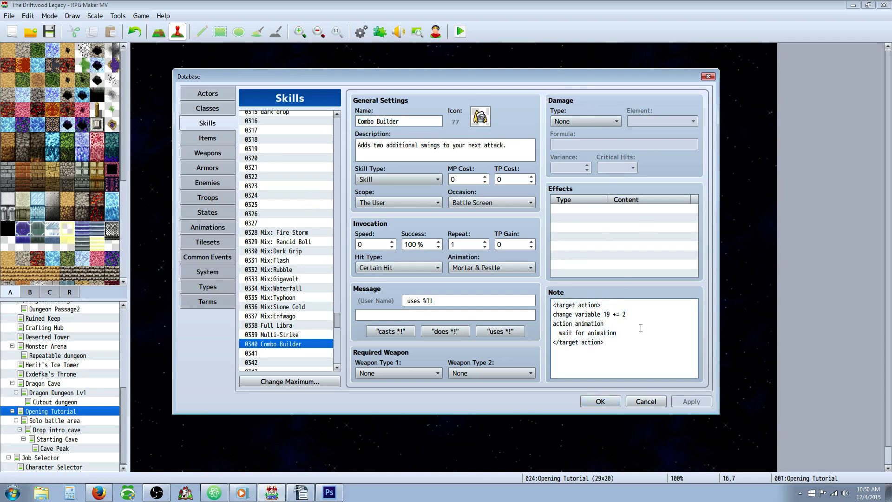
left_click_drag(582, 305, 607, 314)
double_click(607, 314)
left_click(562, 314)
left_click_drag(604, 314, 610, 313)
left_click(616, 312)
left_click(624, 314)
Step: Examine the action animation, wait for animation and closing target action lines in the Combo Builder note
left_click_drag(604, 324, 552, 323)
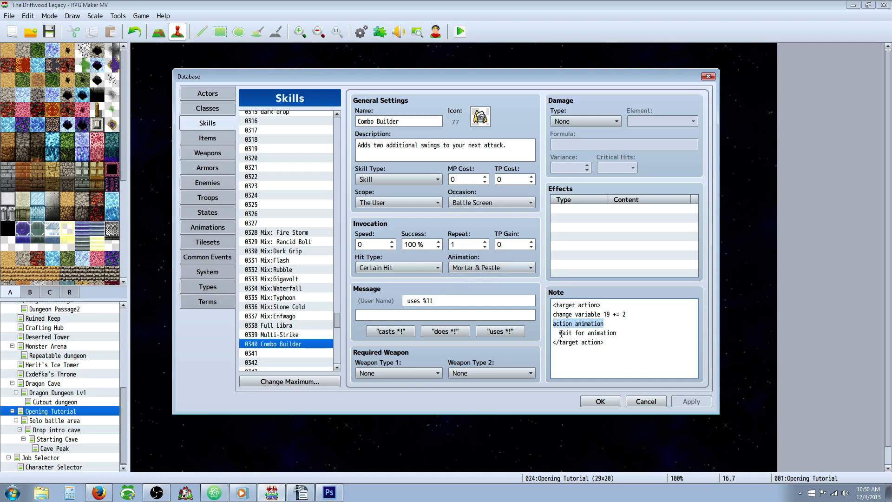
left_click_drag(560, 333, 618, 333)
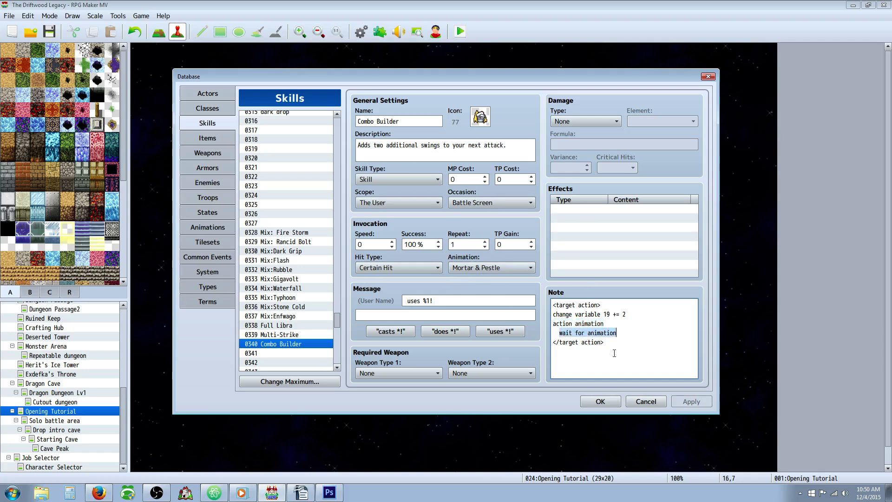
left_click_drag(627, 327, 547, 326)
left_click_drag(618, 333, 546, 324)
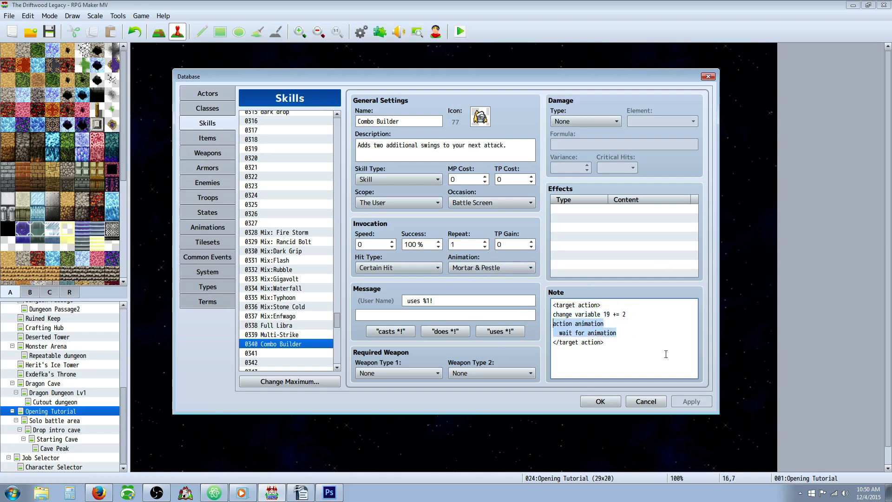
left_click(643, 343)
left_click_drag(643, 343, 537, 339)
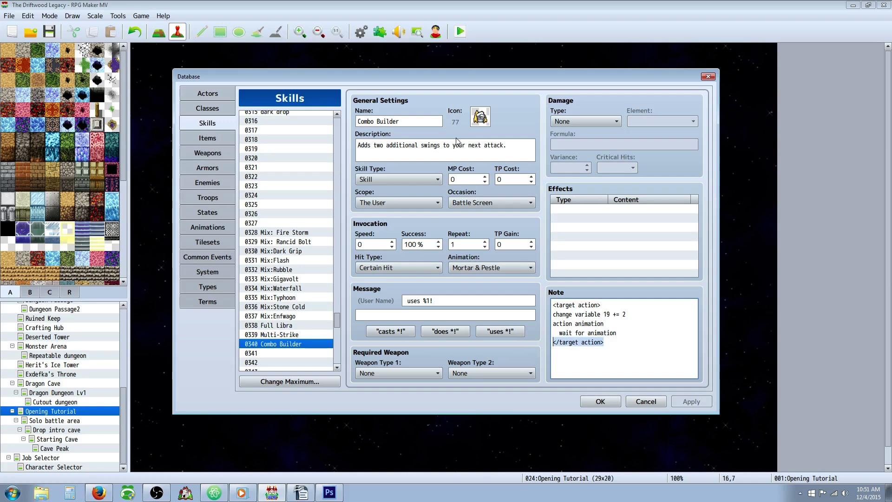
Step: Open the Multi-Strike skill and examine the setup action block at the start of its note
left_click(283, 335)
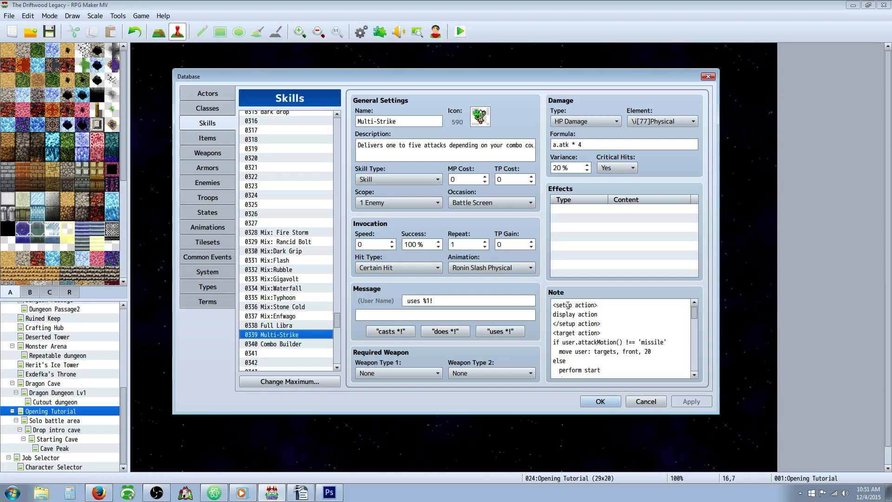
key("ctrl+a")
left_click(598, 314)
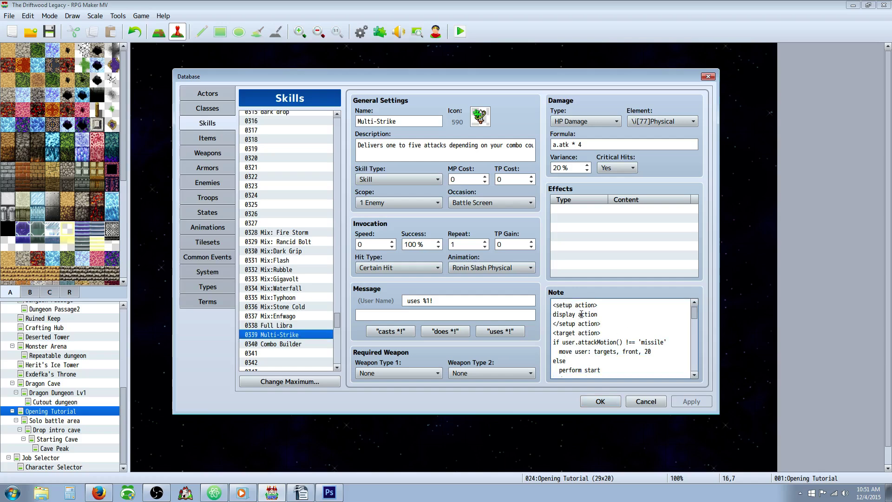
left_click_drag(553, 305, 605, 315)
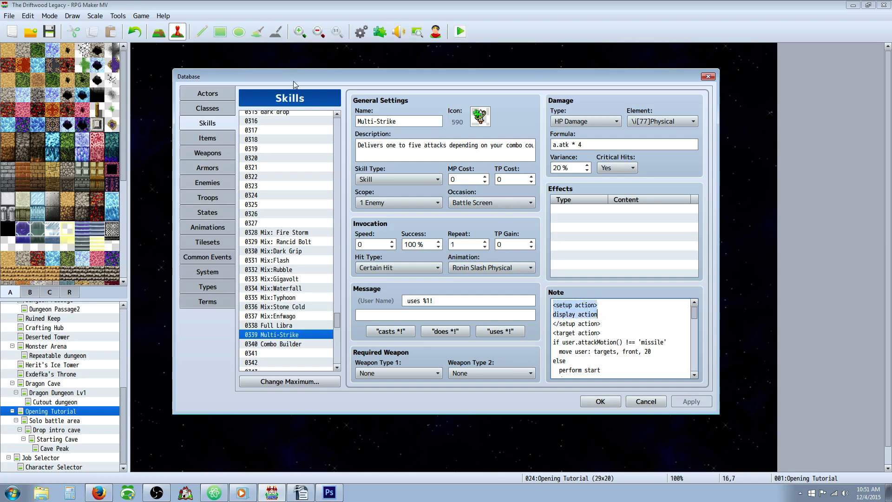
left_click(605, 322)
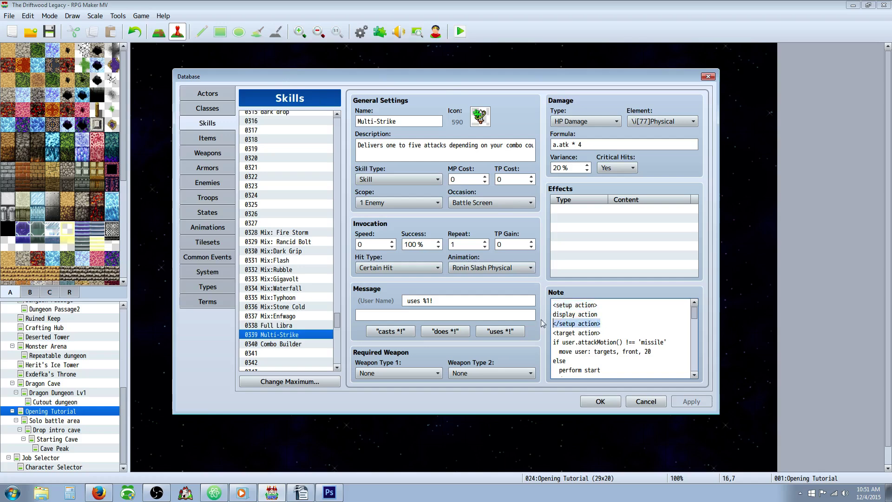
scroll(588, 321, "down", 1)
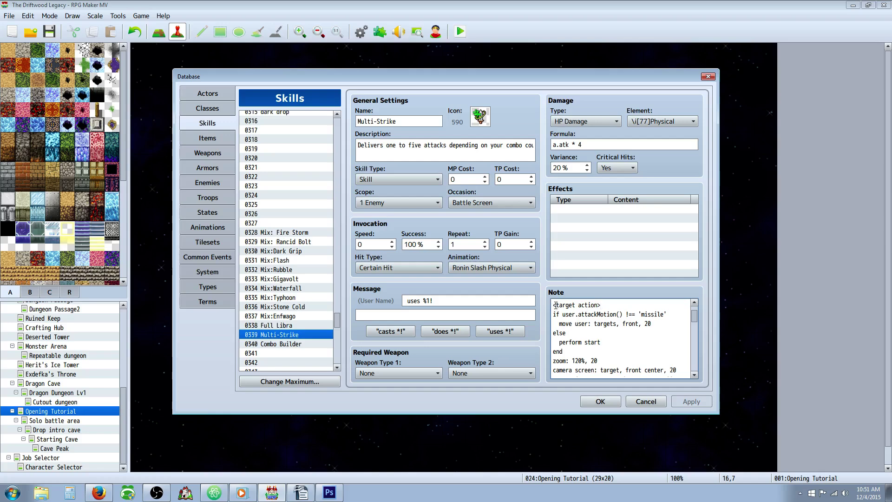
left_click_drag(605, 304, 549, 295)
left_click(610, 313)
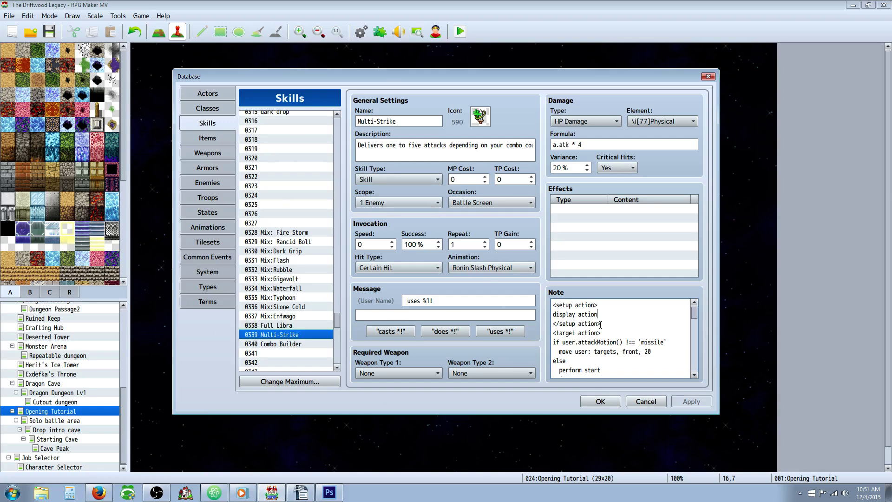
Step: Examine the target action tag and the missile attack motion condition with its move user line in the Multi-Strike note
left_click_drag(602, 331, 555, 333)
left_click(584, 332)
left_click(574, 331)
scroll(616, 332, "down", 1)
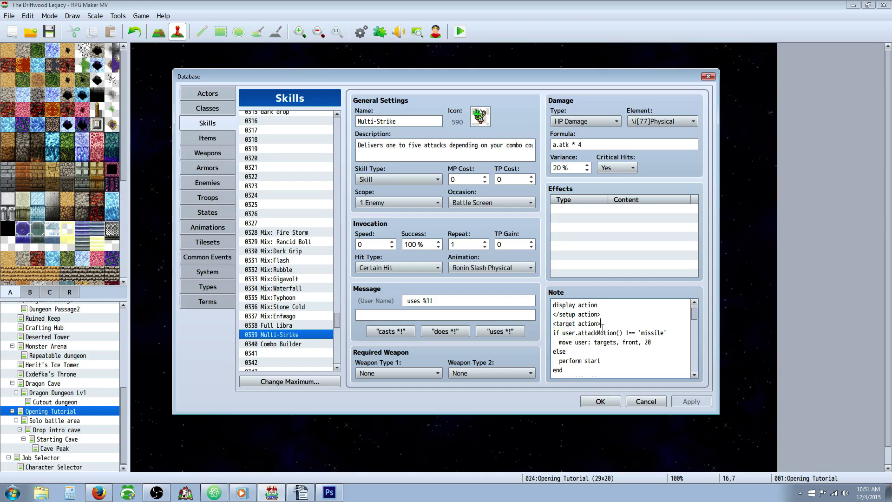
scroll(604, 325, "down", 1)
left_click_drag(556, 324, 661, 332)
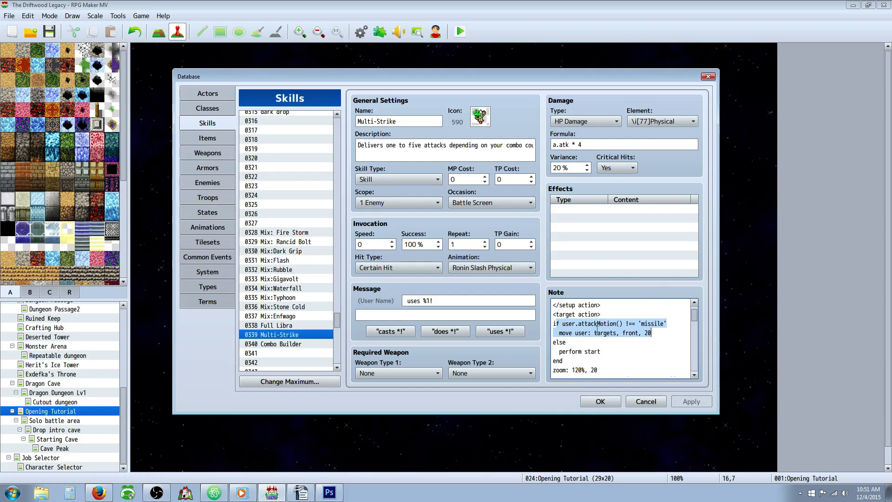
left_click_drag(652, 332, 552, 324)
left_click(638, 324)
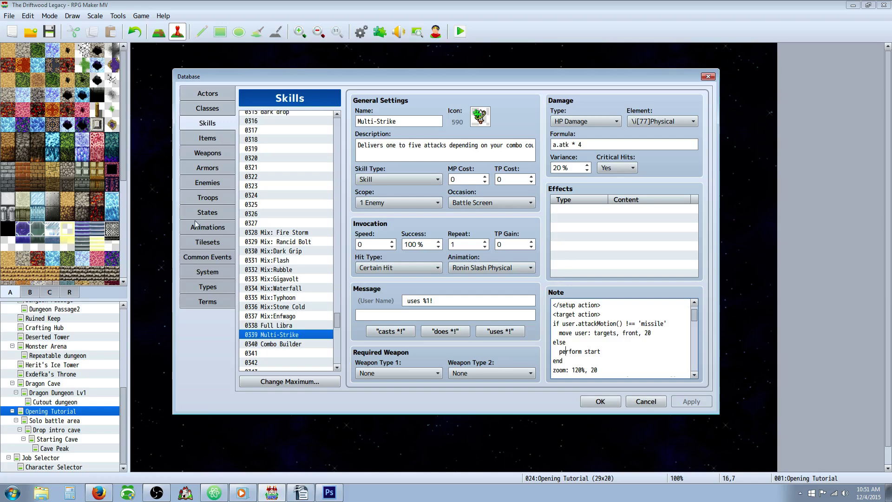
Step: Read through the zoom, camera, movement and attack motion lines of the Multi-Strike note, down to the perform action line
scroll(590, 343, "down", 1)
scroll(580, 329, "up", 1)
scroll(577, 321, "down", 1)
scroll(576, 319, "down", 4)
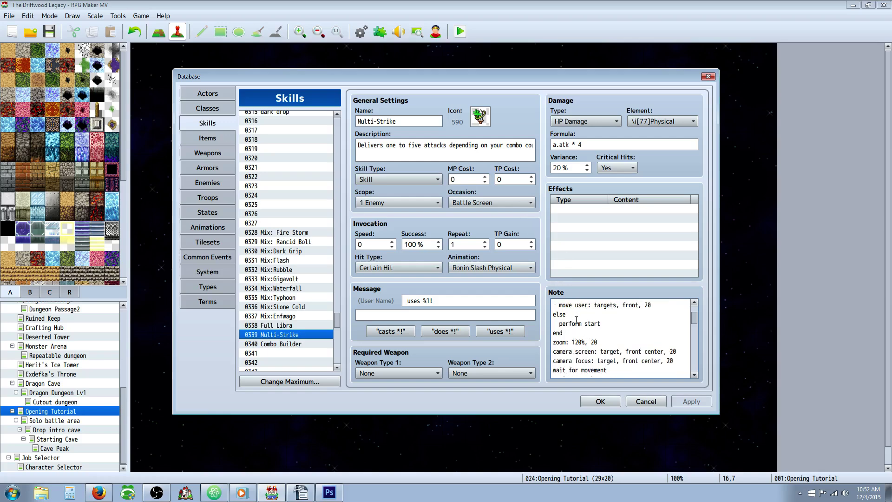
scroll(576, 318, "down", 1)
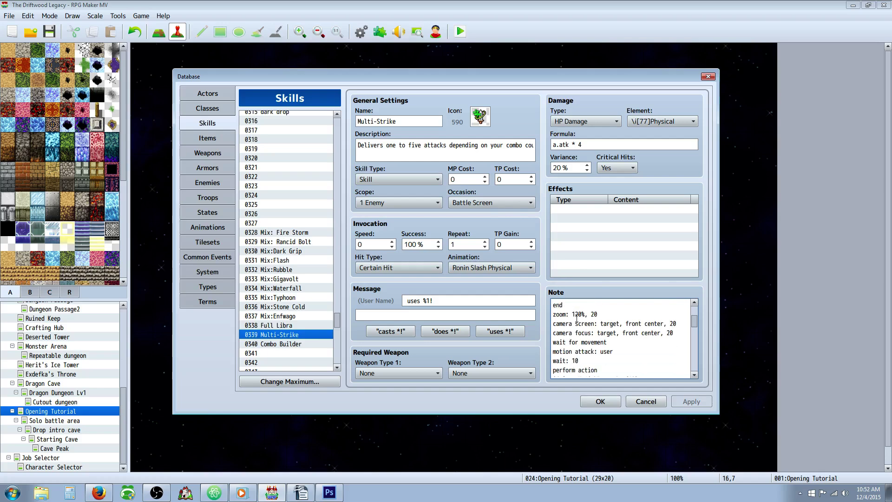
scroll(577, 319, "down", 5)
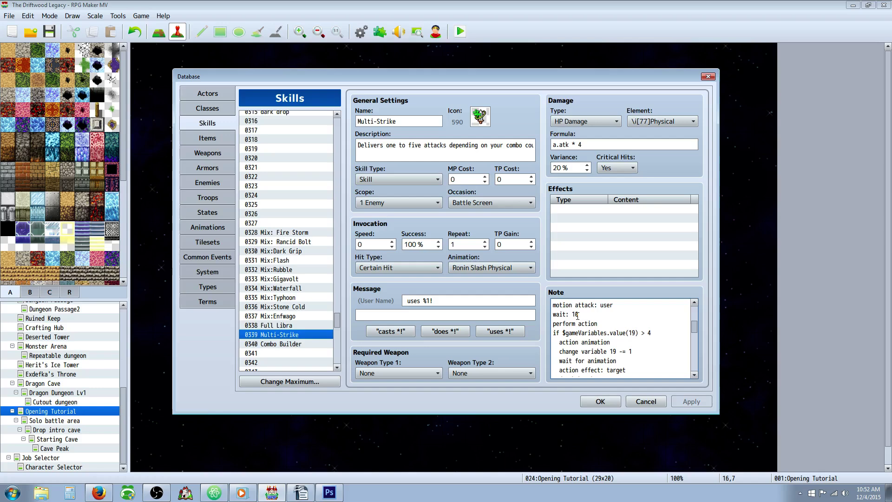
scroll(577, 316, "down", 1)
scroll(577, 316, "down", 1)
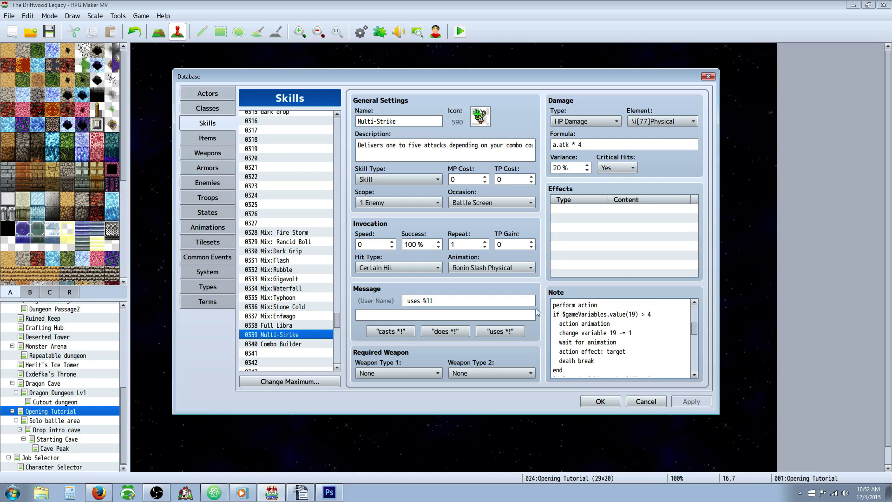
Step: Examine the perform action line and the variable number in the first if condition of the Multi-Strike note
left_click_drag(593, 304, 551, 305)
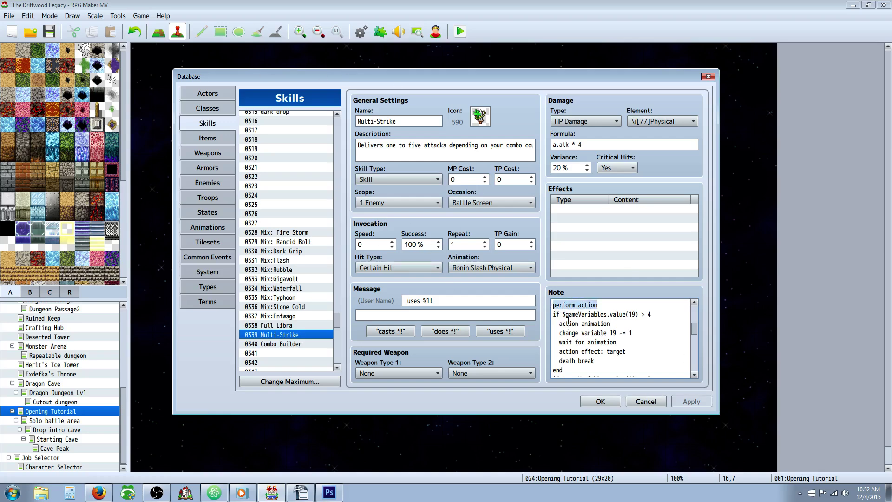
left_click(555, 314)
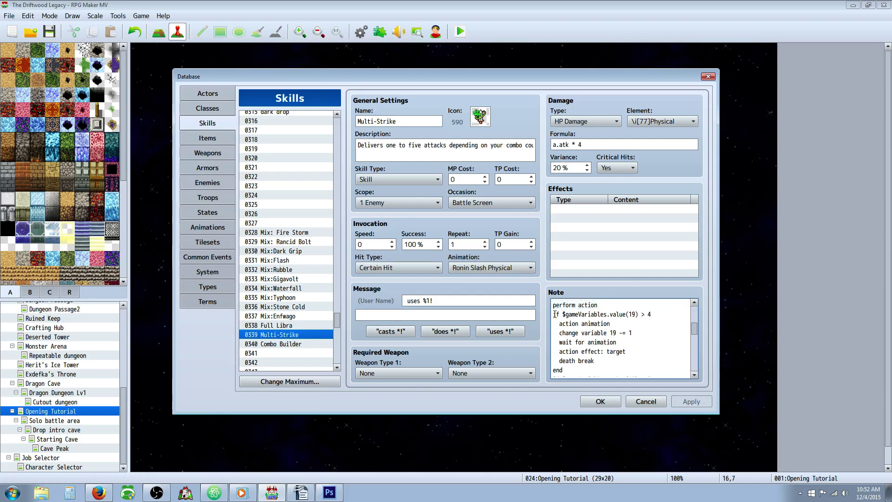
left_click(580, 314)
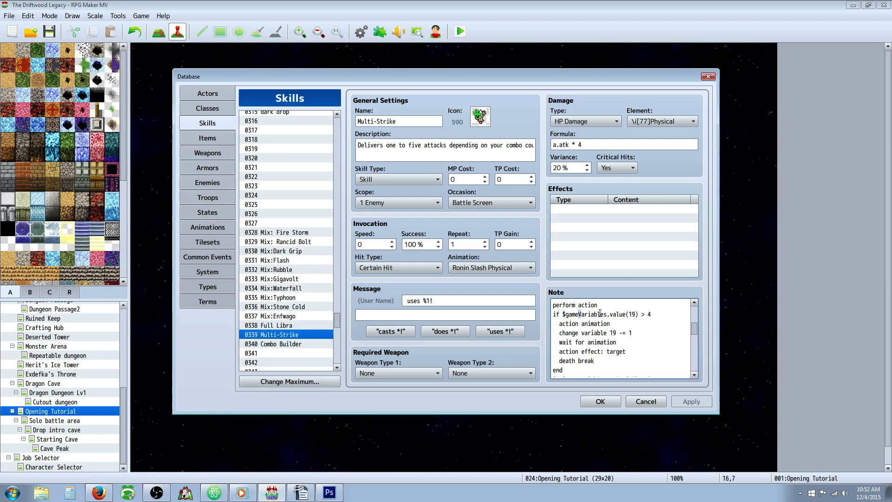
double_click(632, 314)
Step: Open the Combo Builder skill again and check which variable its note changes and by how much
left_click(284, 345)
left_click_drag(553, 305, 608, 314)
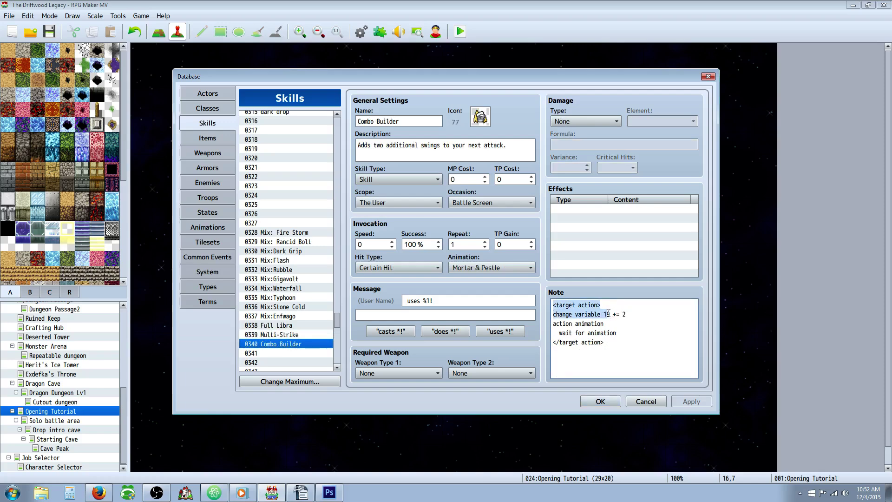
double_click(606, 314)
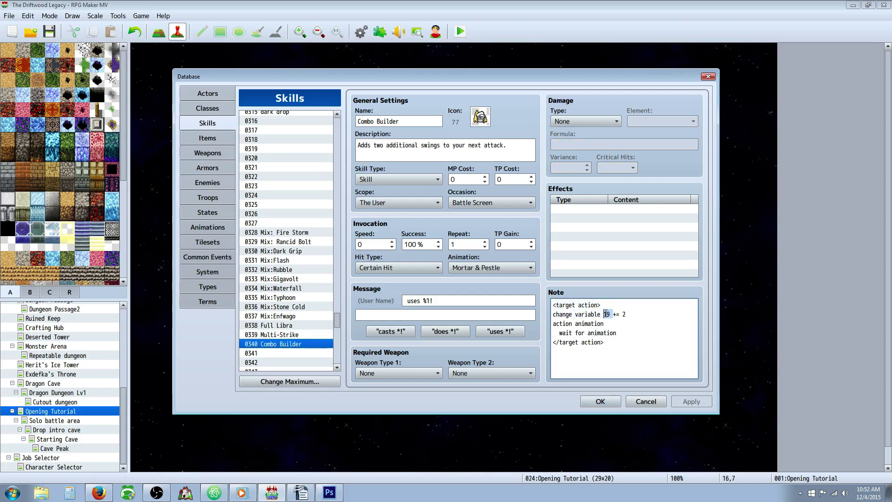
left_click_drag(626, 314, 603, 314)
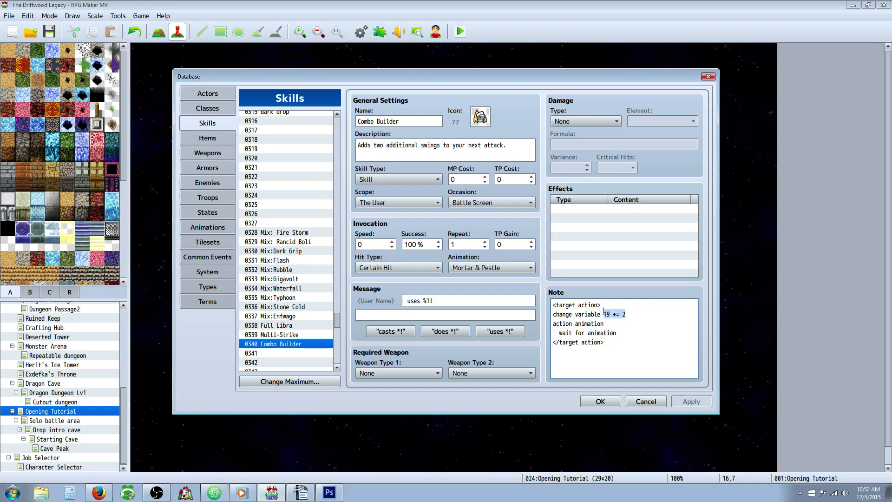
Step: Return to the Multi-Strike skill and examine the threshold value in its note's first variable 19 condition
left_click(299, 335)
scroll(634, 342, "down", 5)
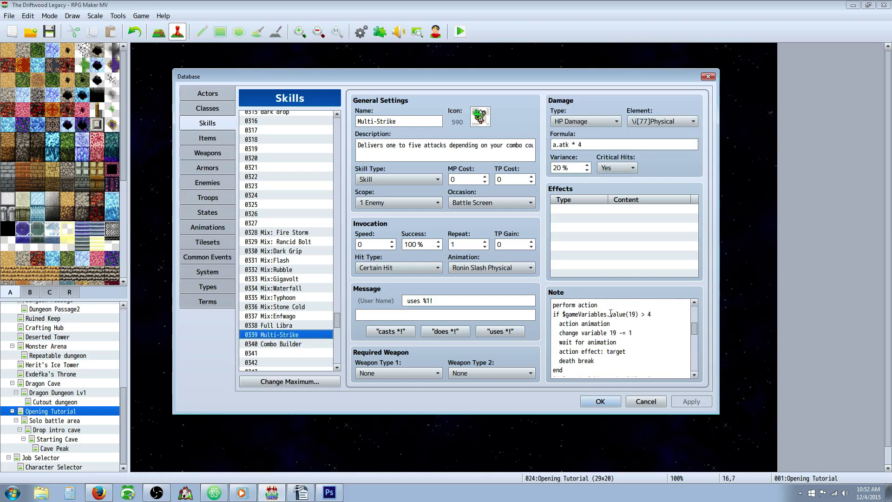
left_click_drag(644, 314, 650, 314)
double_click(648, 314)
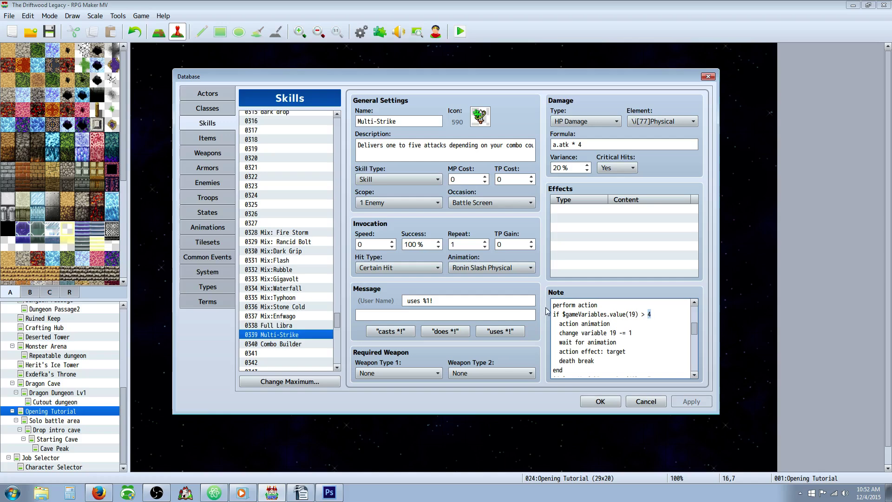
left_click(650, 314)
Step: Examine the commands inside the first variable 19 if block, from action animation through death break
left_click_drag(566, 323, 633, 331)
left_click_drag(563, 342, 596, 334)
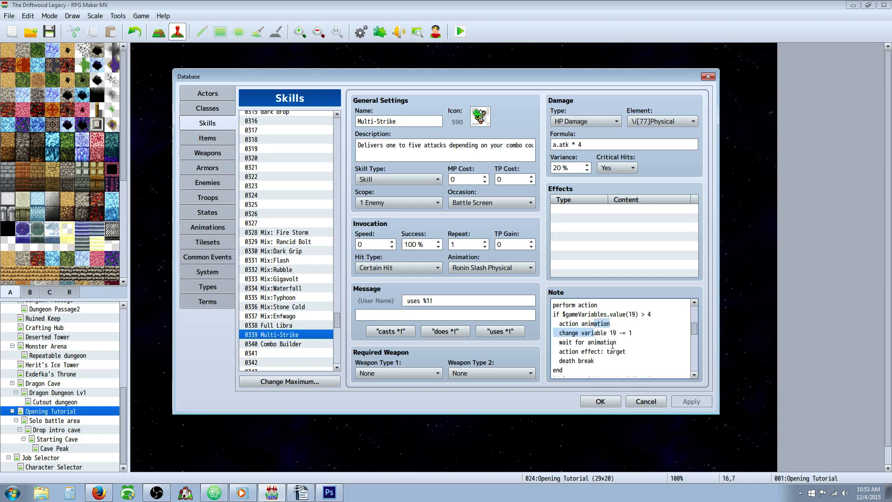
left_click(614, 343)
left_click_drag(565, 351, 628, 352)
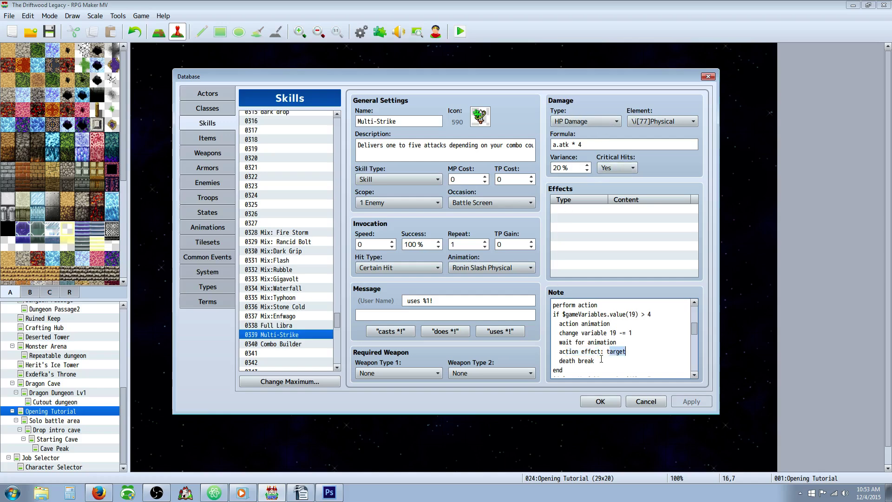
left_click_drag(593, 360, 559, 360)
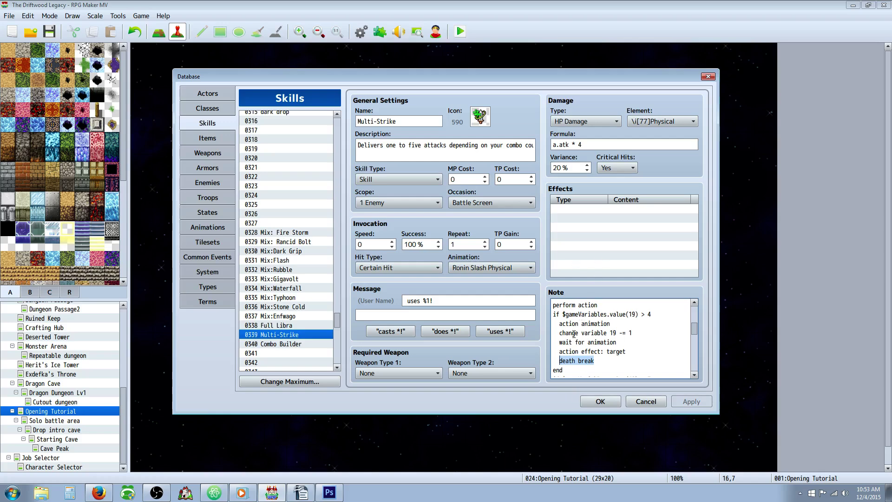
left_click(602, 357)
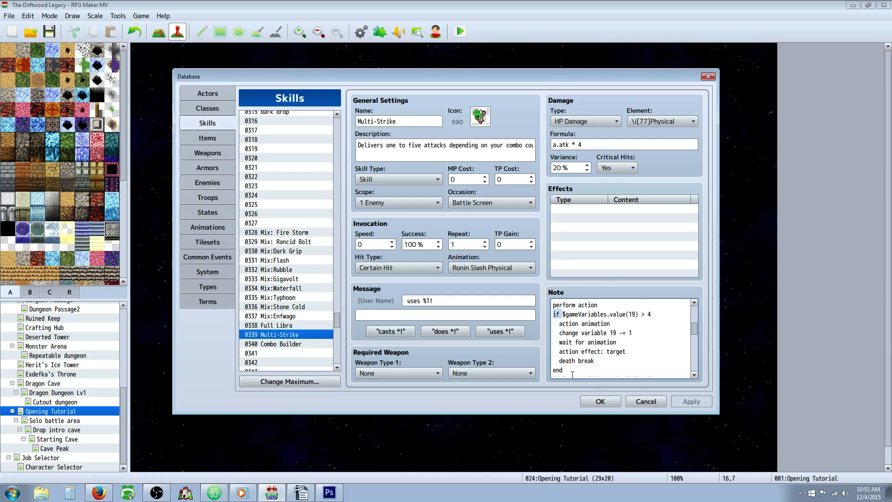
Step: Try adding a curly brace after the end line of the first variable 19 if block in the Multi-Strike note
double_click(558, 370)
left_click(591, 369)
type("{")
key("BackSpace")
key("BackSpace")
key("BackSpace")
key("BackSpace")
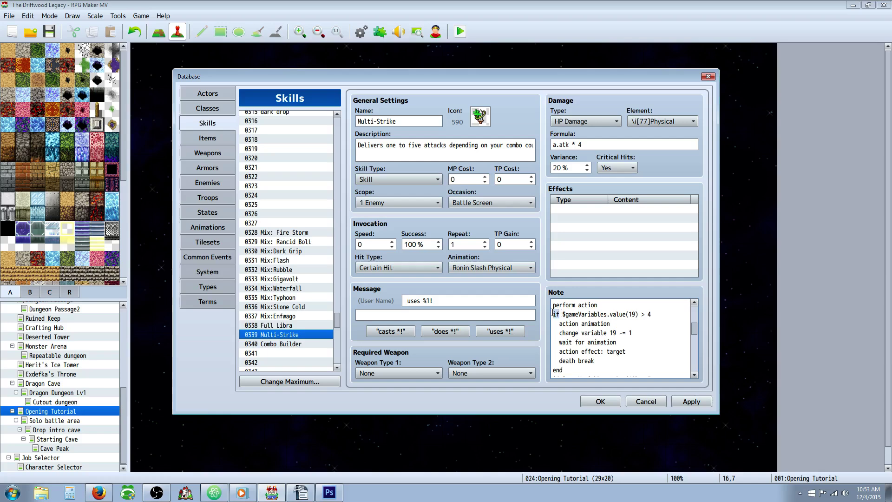
Step: Examine the first variable 19 if block in the Multi-Strike note, covering its condition, inner commands and end line
left_click_drag(563, 314, 658, 310)
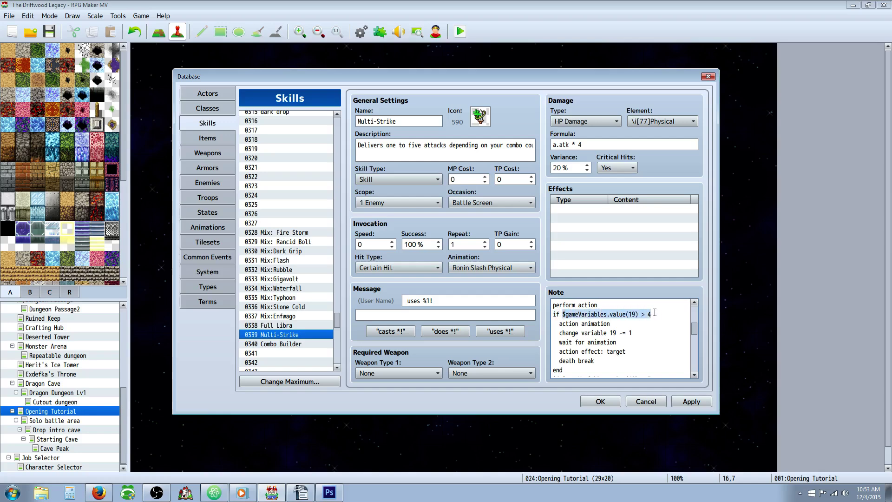
left_click_drag(561, 324, 633, 358)
double_click(585, 369)
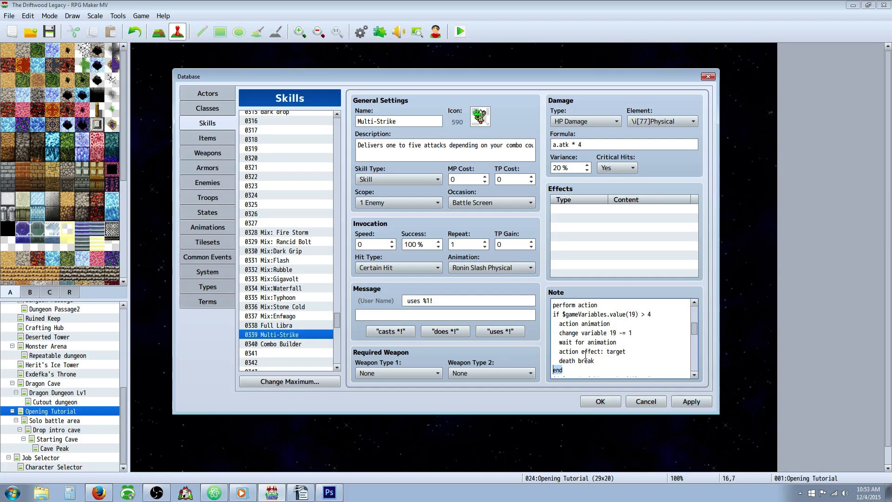
left_click_drag(553, 315, 553, 370)
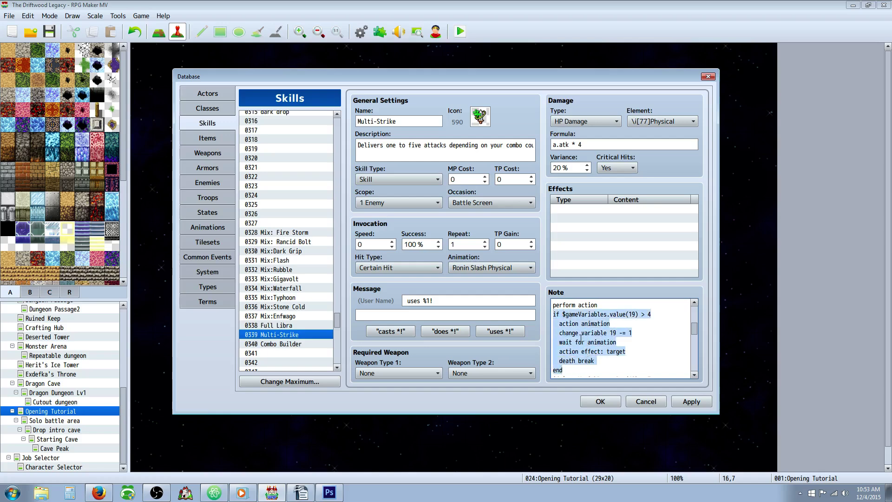
Step: Examine the second variable 19 if block in the Multi-Strike note and check its threshold value
scroll(579, 353, "down", 1)
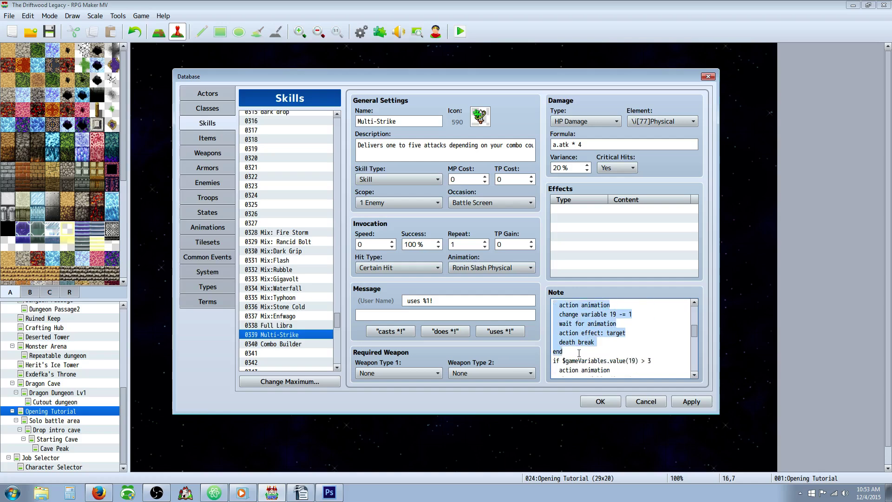
left_click(557, 362)
key("Left")
scroll(636, 353, "down", 3)
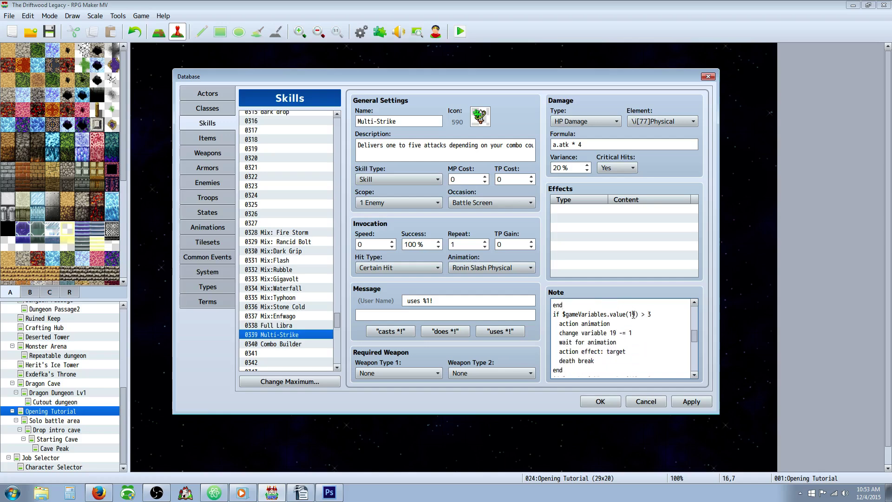
double_click(649, 315)
Step: Compare the thresholds of the remaining variable 19 if blocks in the Multi-Strike note through the last end line
scroll(572, 346, "down", 1)
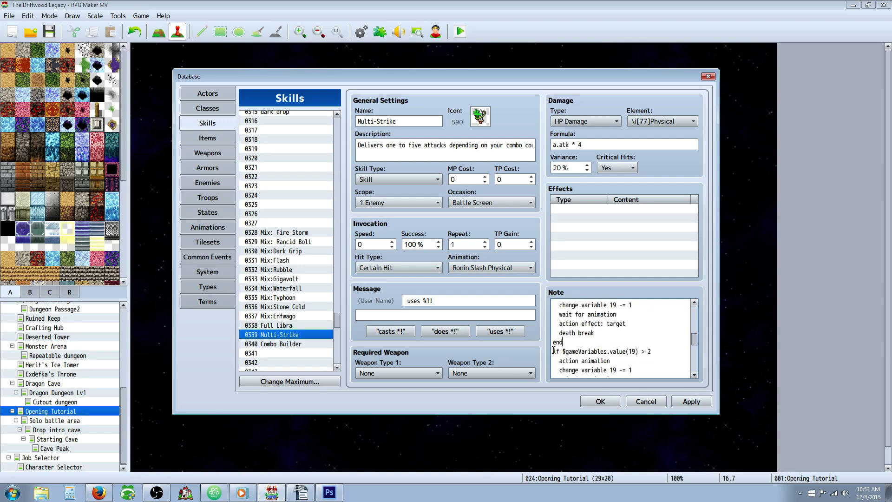
scroll(553, 347, "down", 1)
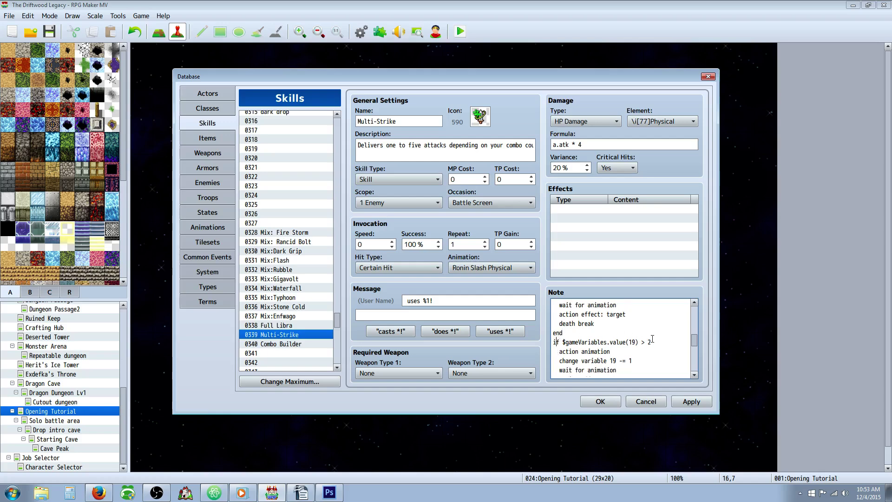
scroll(558, 347, "down", 2)
scroll(558, 351, "down", 1)
scroll(655, 325, "down", 3)
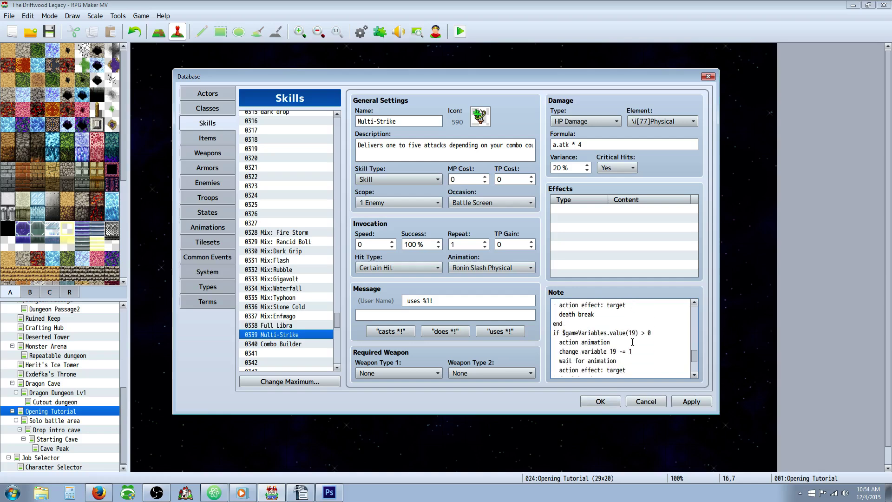
scroll(570, 333, "down", 2)
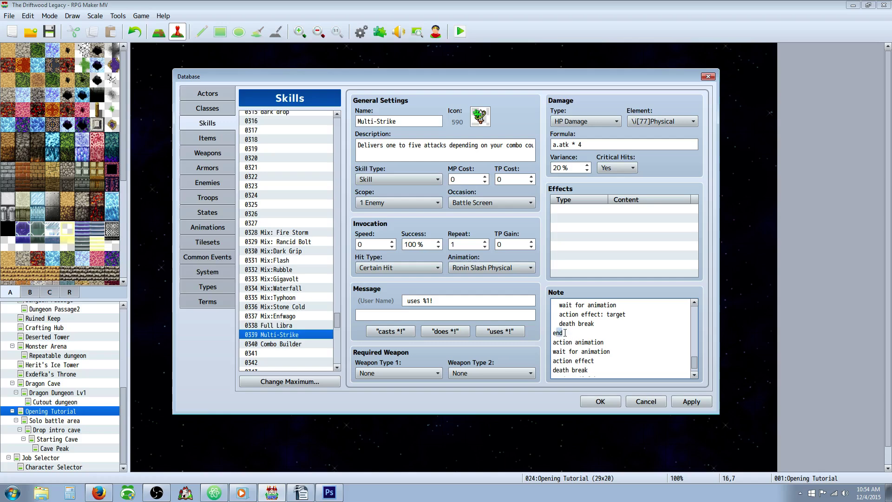
Step: Examine the Multi-Strike note's unconditional final commands, from action animation through the closing target action tag
scroll(564, 331, "down", 1)
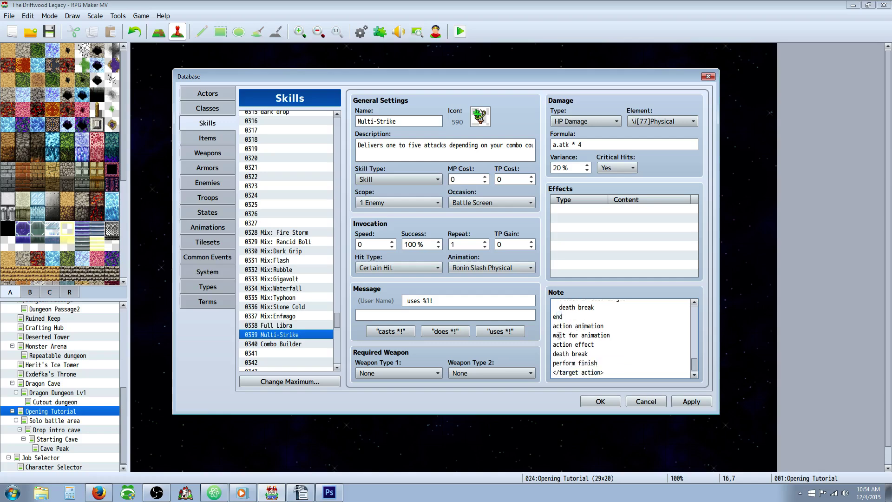
left_click(600, 335)
left_click_drag(575, 344, 553, 345)
left_click(602, 351)
left_click_drag(558, 326, 541, 373)
left_click(613, 365)
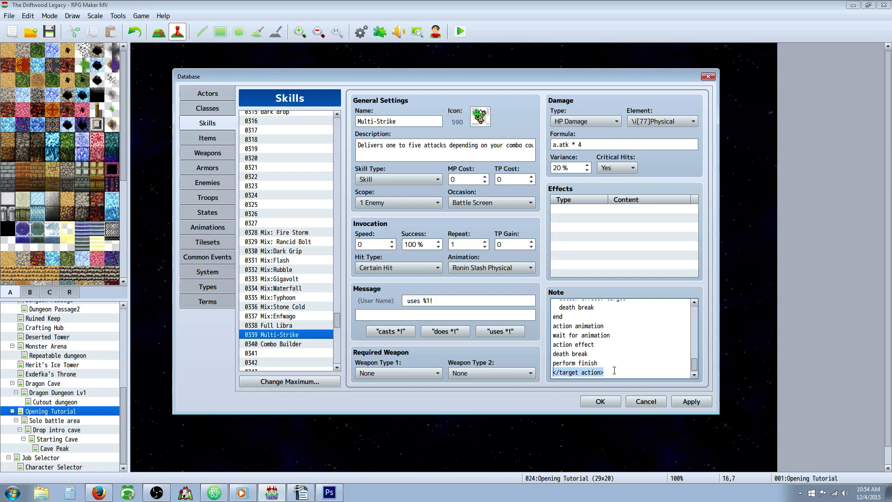
Step: Return to the start of the Multi-Strike note and apply the skill's changes
key("ctrl+v")
scroll(609, 370, "up", 3)
scroll(609, 367, "up", 5)
left_click(683, 403)
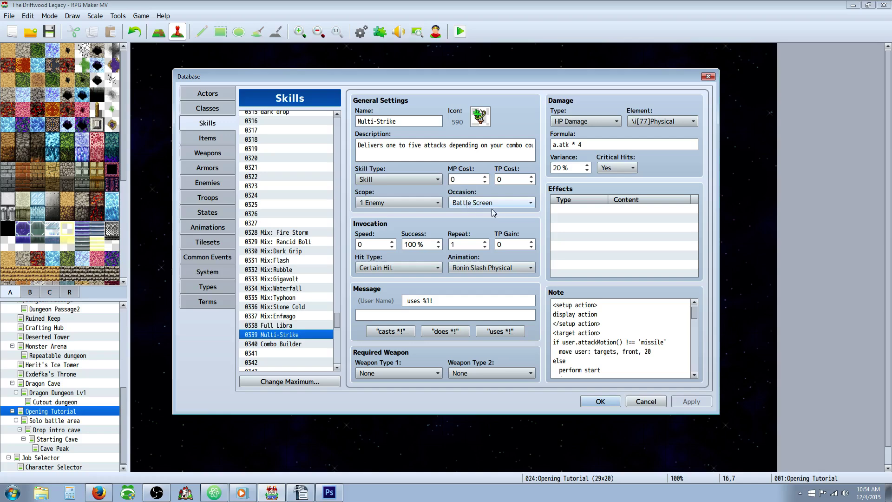
Step: Try appending "- b.def" to the Multi-Strike damage formula and remove it again
left_click(602, 146)
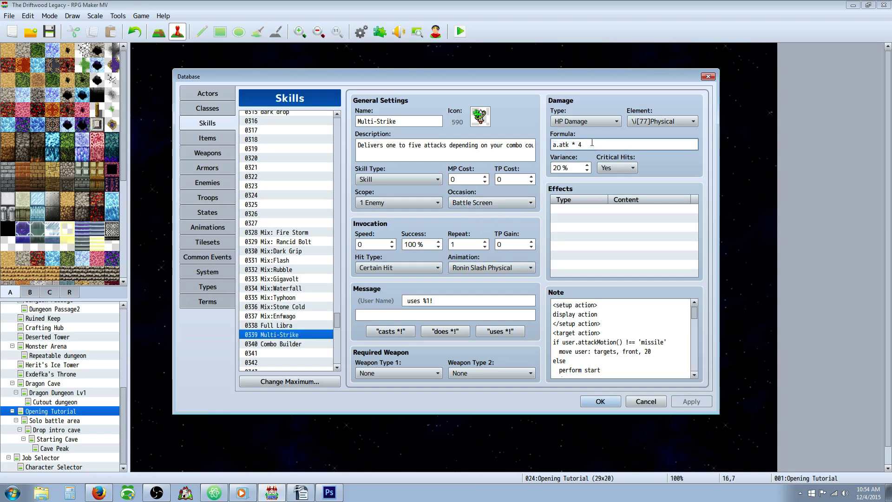
type("- b")
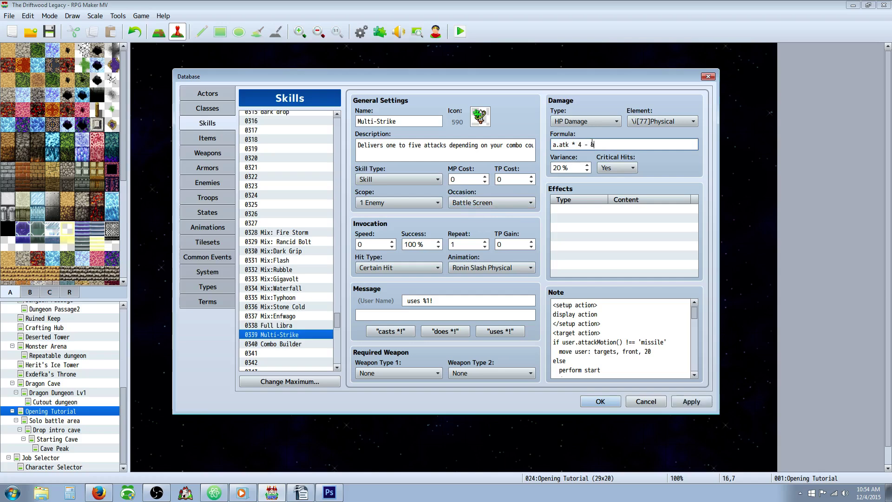
type(".def")
key("BackSpace")
key("BackSpace")
key("BackSpace")
key("BackSpace")
key("BackSpace")
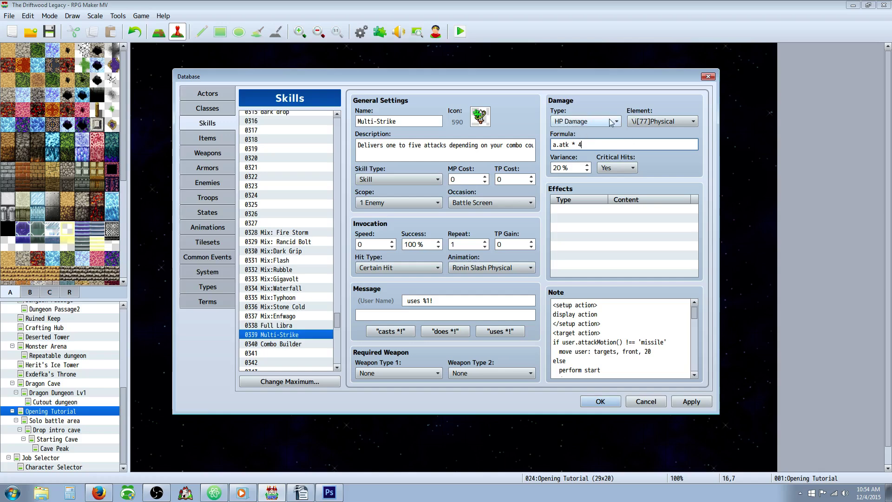
key("Tab")
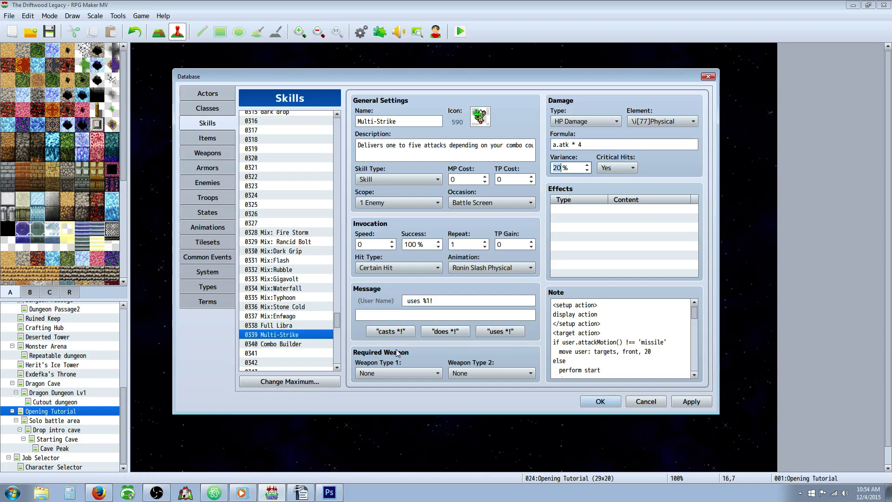
Step: Confirm and close the database, and save the project
left_click(602, 402)
left_click(47, 29)
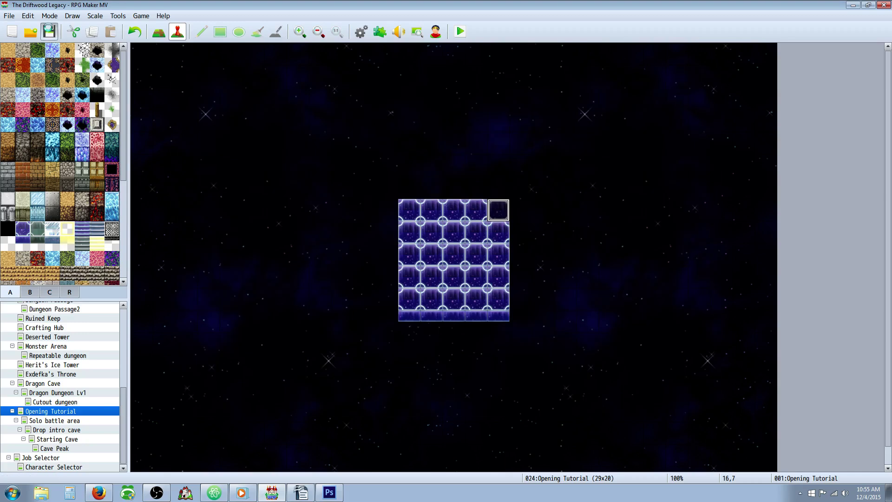